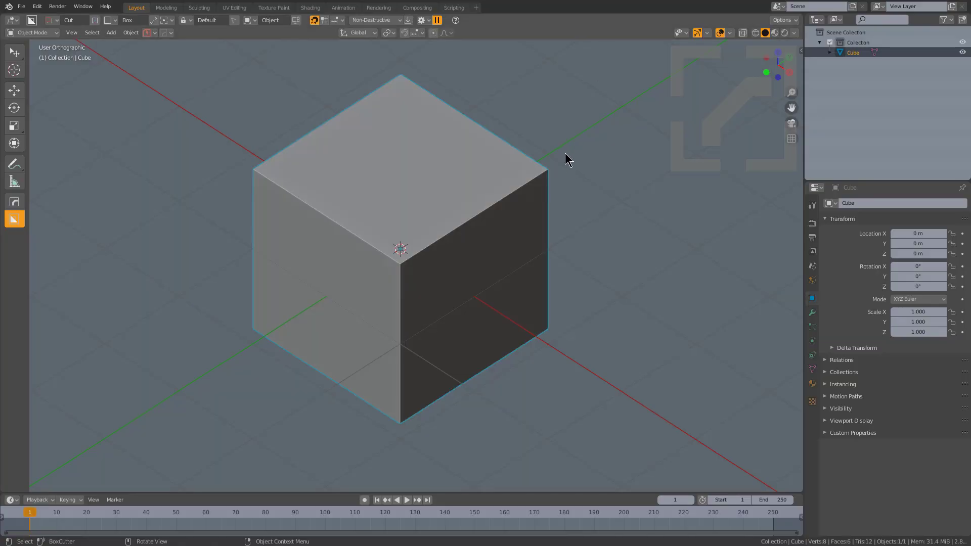
- With nothing selected, add a HOps turntable camera aimed at the cube and turn on the rig's Bounce option
{"action": "middle_click_drag", "start_coordinate": [526, 180], "coordinate": [544, 173]}
{"action": "scroll", "coordinate": [544, 173], "scroll_direction": "down", "scroll_amount": 2}
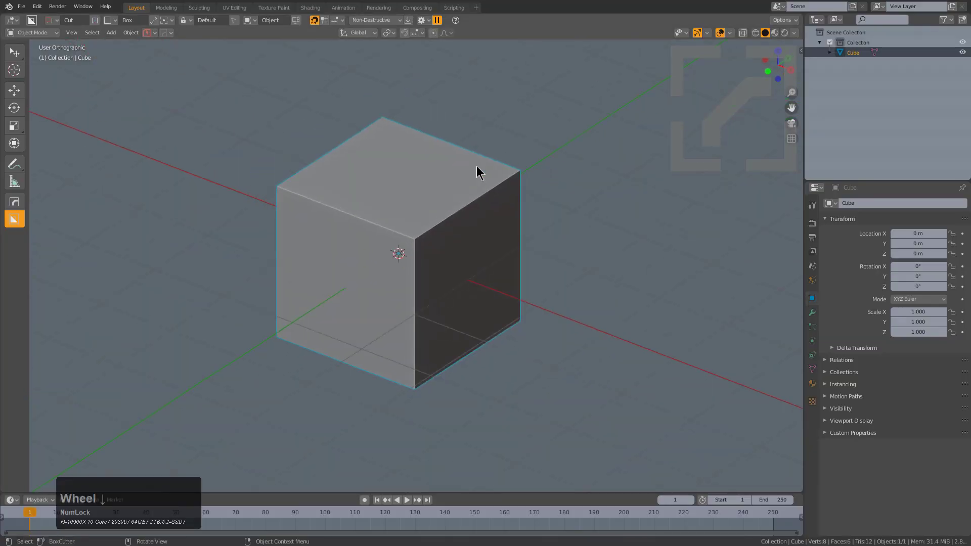
{"action": "key", "text": "alt+a"}
{"action": "key", "text": "q"}
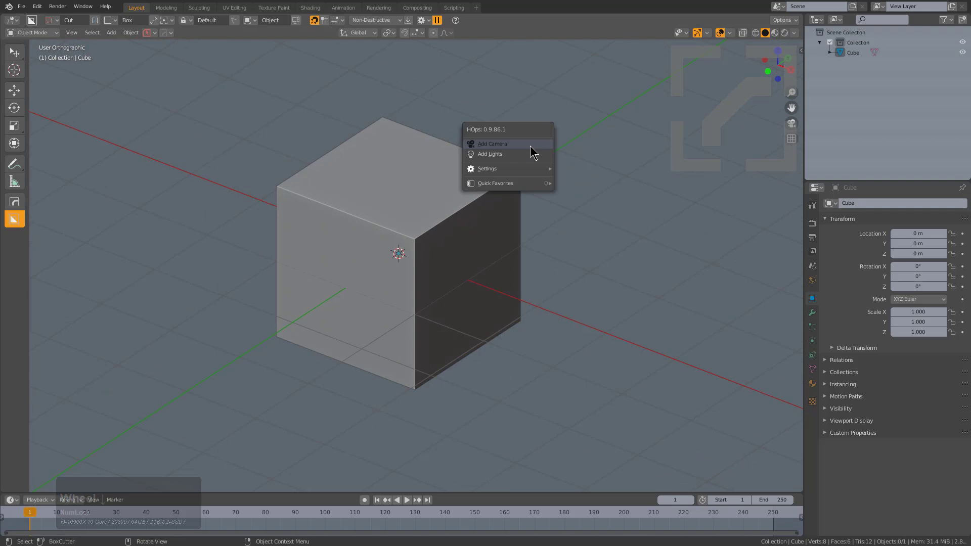
{"action": "left_click", "coordinate": [531, 146]}
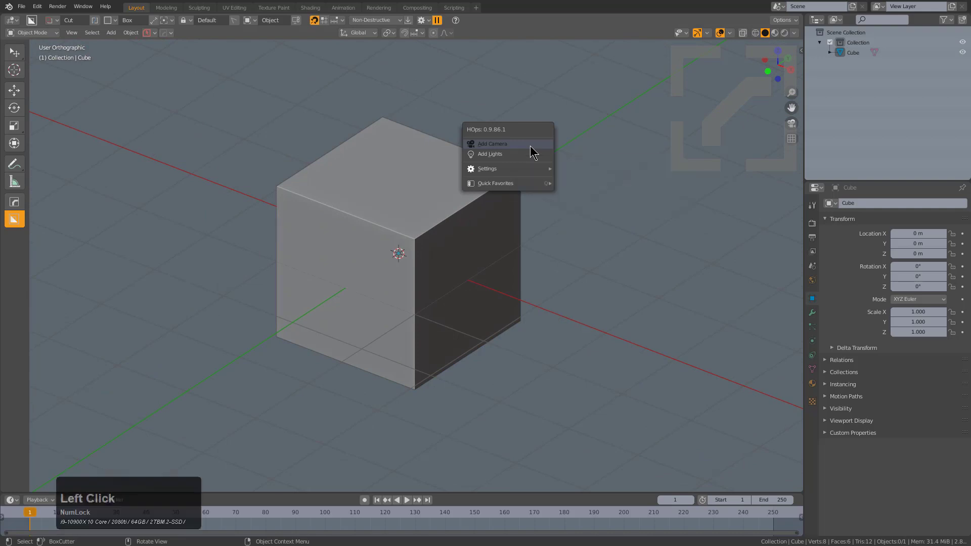
{"action": "key", "text": "F9"}
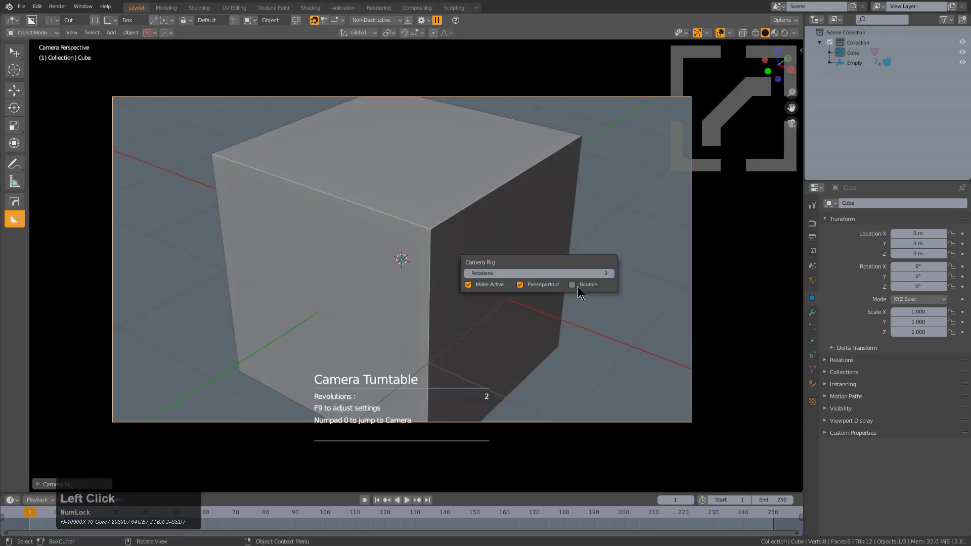
{"action": "left_click", "coordinate": [577, 286]}
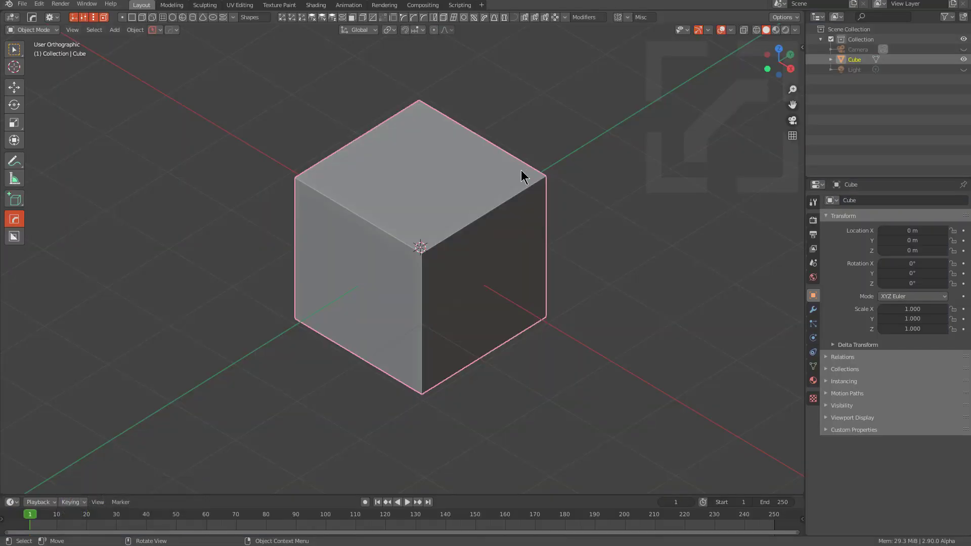
- Deselect the cube and add a HOps turntable camera from the current view
{"action": "middle_click_drag", "start_coordinate": [522, 160], "coordinate": [516, 162]}
{"action": "key", "text": "alt+a"}
{"action": "key", "text": "q"}
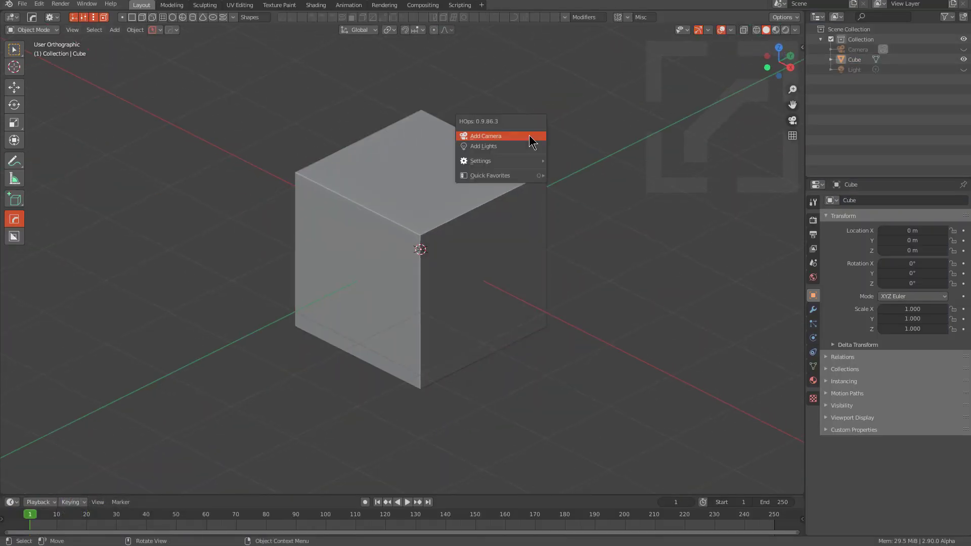
{"action": "left_click", "coordinate": [529, 135]}
- Set the camera rig to 5 rotations, leaving Make Active and Passepartout on and Bounce off
{"action": "key", "text": "F9"}
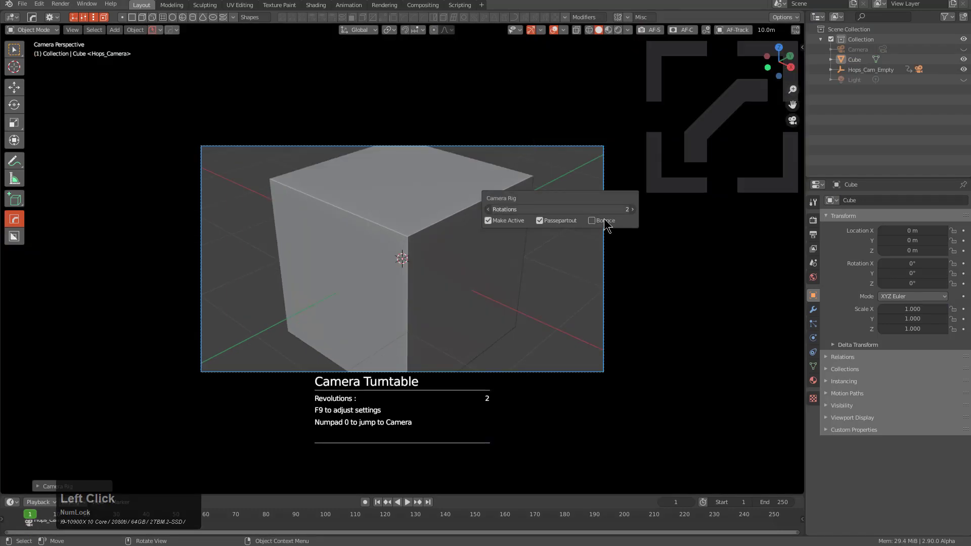
{"action": "left_click", "coordinate": [600, 221]}
{"action": "left_click", "coordinate": [600, 221]}
{"action": "left_click", "coordinate": [600, 221]}
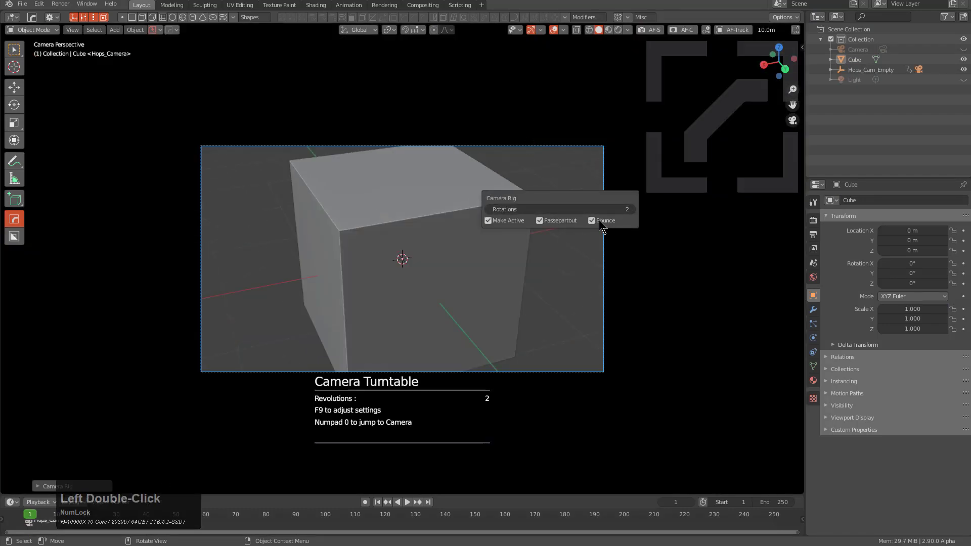
{"action": "left_click", "coordinate": [599, 221]}
{"action": "left_click", "coordinate": [550, 221]}
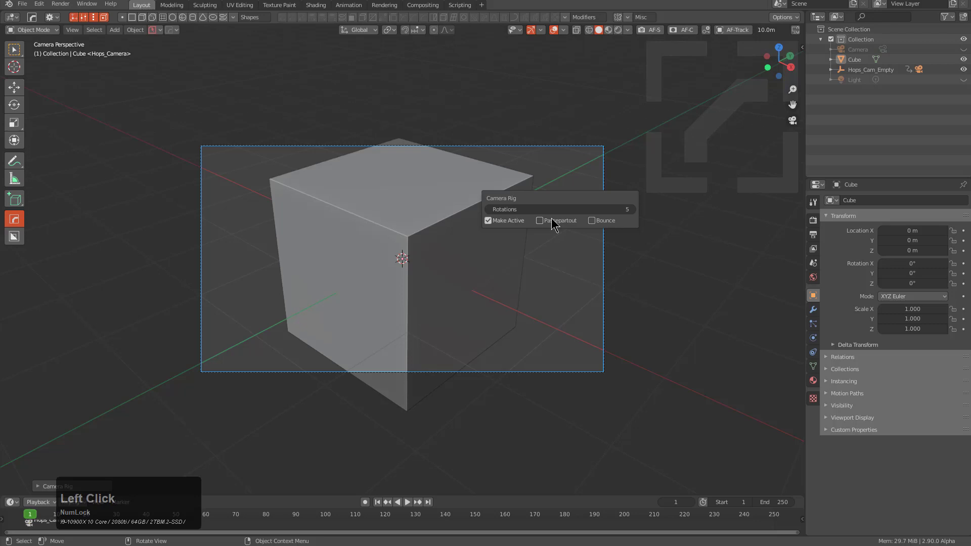
{"action": "left_click", "coordinate": [550, 221]}
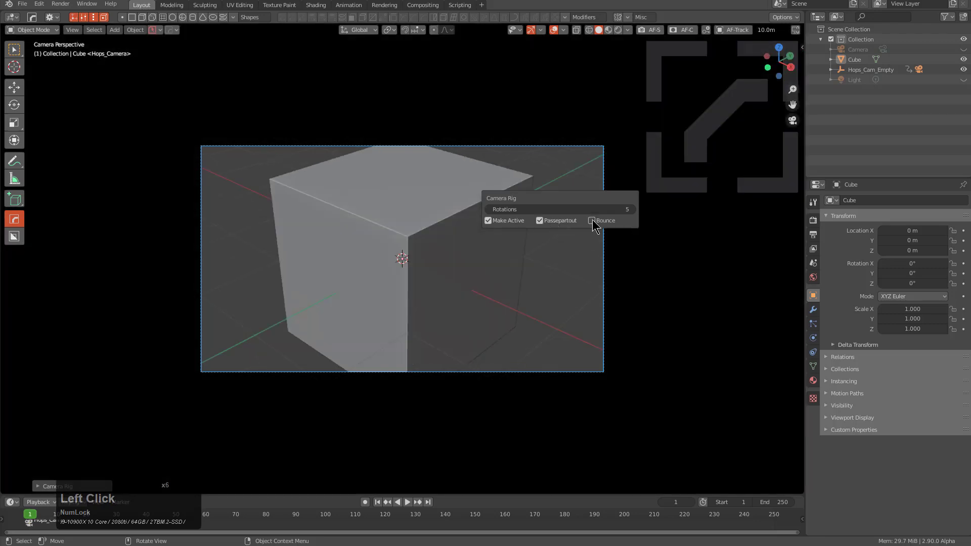
- Leave the camera view, enlarge the timeline and move the current frame to 100
{"action": "scroll", "coordinate": [439, 263], "scroll_direction": "down", "scroll_amount": 2}
{"action": "scroll", "coordinate": [328, 372], "scroll_direction": "up", "scroll_amount": 1}
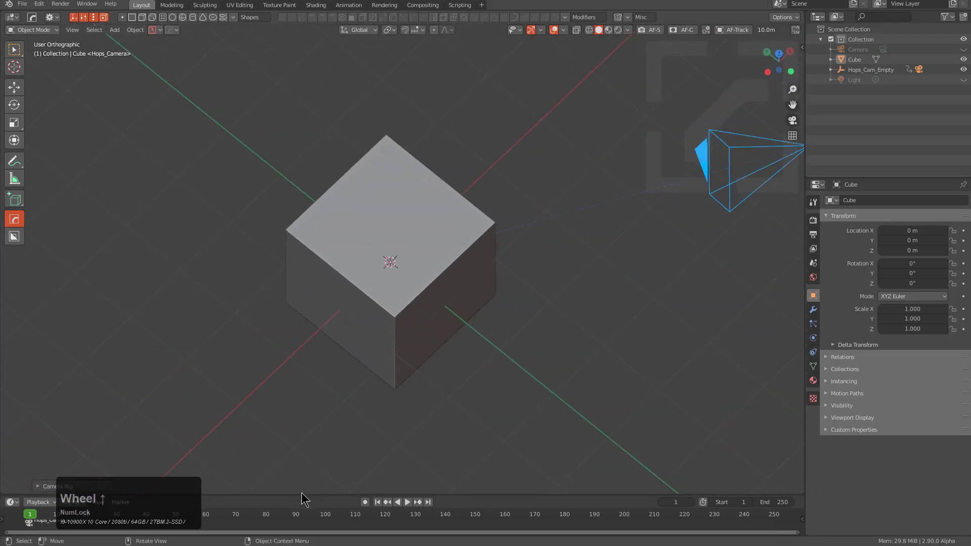
{"action": "left_click_drag", "start_coordinate": [302, 494], "coordinate": [302, 462]}
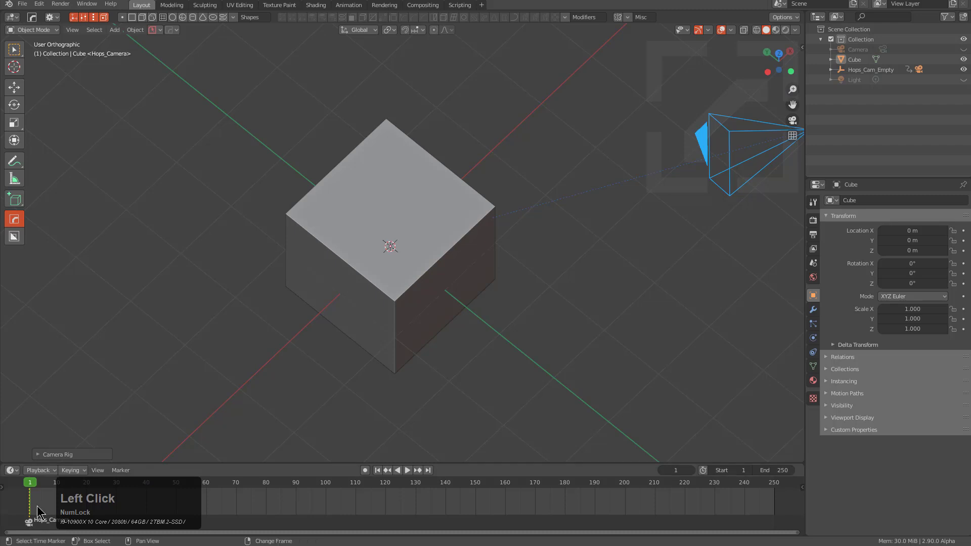
{"action": "right_click_drag", "start_coordinate": [317, 509], "coordinate": [327, 506]}
- Add a second turntable camera at frame 100 from a new angle and play back the animation
{"action": "middle_click_drag", "start_coordinate": [407, 370], "coordinate": [439, 286]}
{"action": "scroll", "coordinate": [403, 322], "scroll_direction": "up", "scroll_amount": 2}
{"action": "key", "text": "q"}
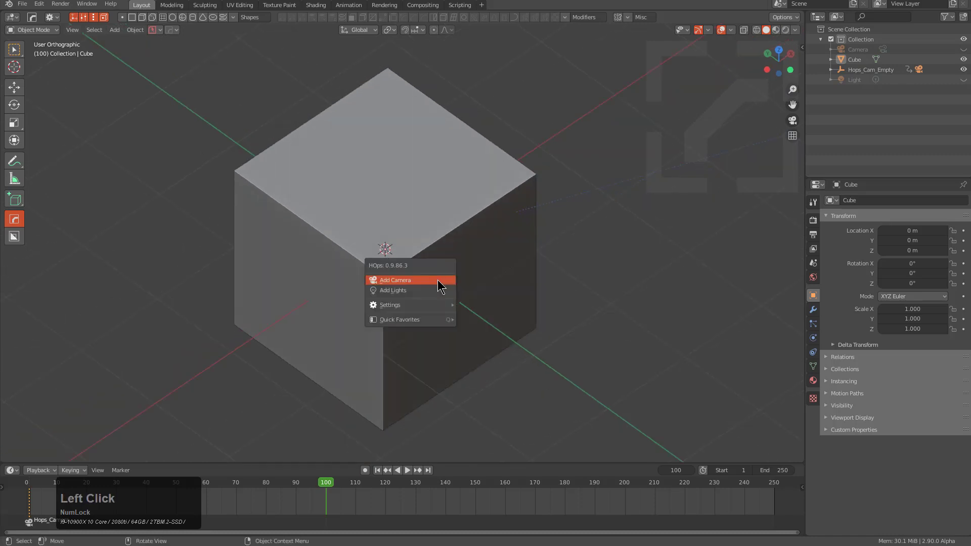
{"action": "left_click", "coordinate": [438, 280]}
{"action": "right_click_drag", "start_coordinate": [328, 497], "coordinate": [470, 519]}
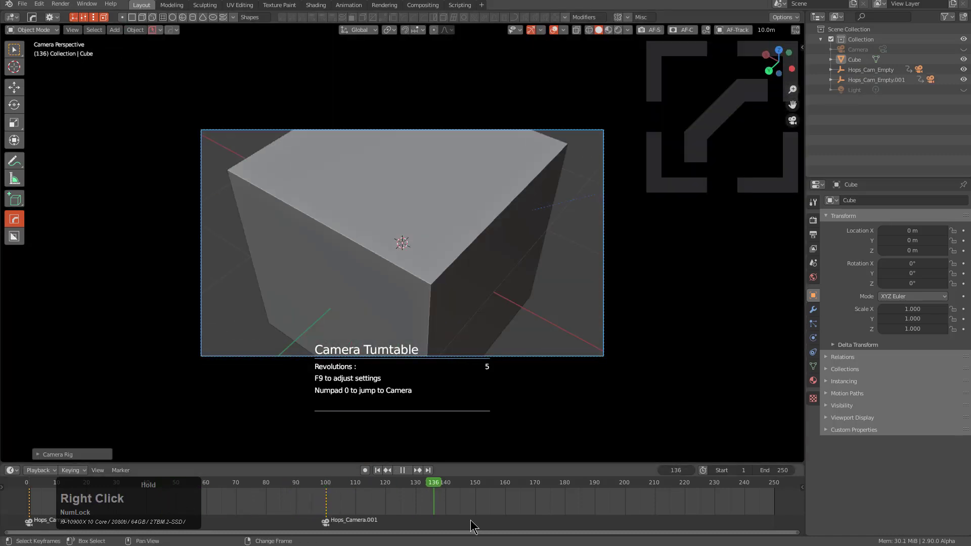
{"action": "key", "text": "space"}
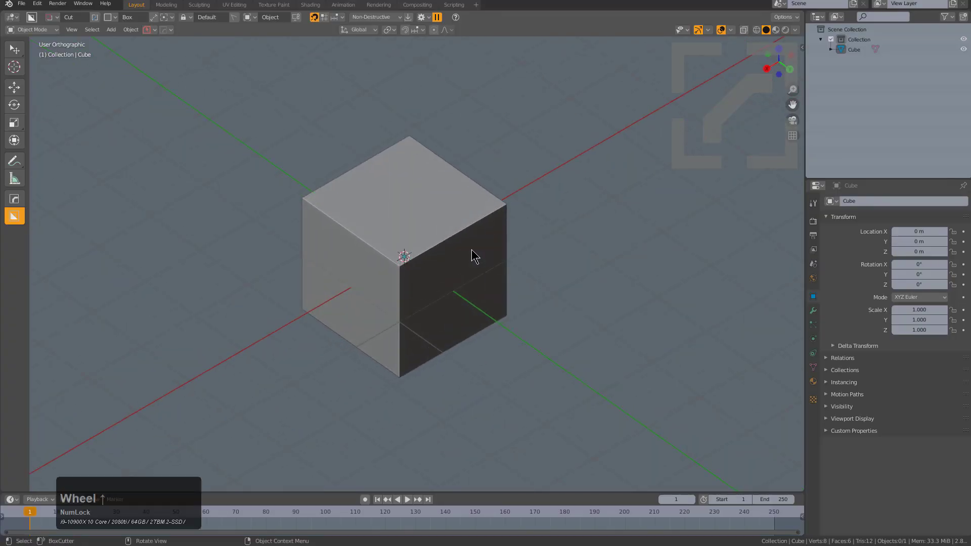
- Add a Blank Light rig with three area lights around the cube
{"action": "key", "text": "alt+v"}
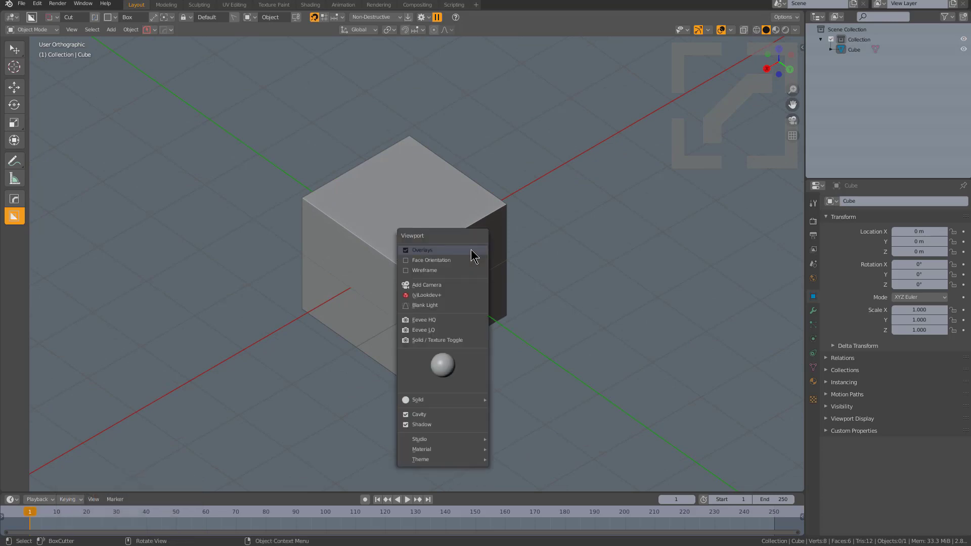
{"action": "key", "text": "b"}
{"action": "scroll", "coordinate": [471, 250], "scroll_direction": "up", "scroll_amount": 2}
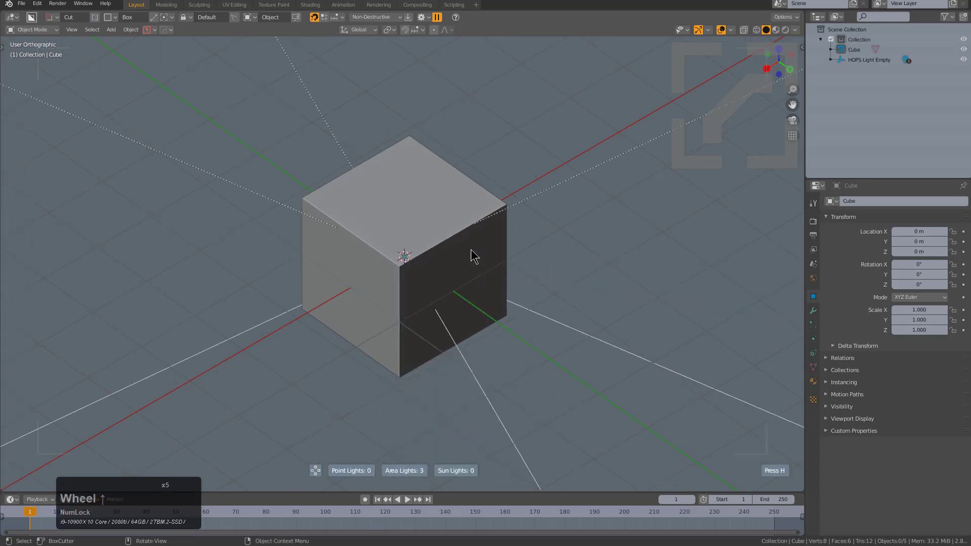
{"action": "left_click", "coordinate": [471, 250]}
{"action": "scroll", "coordinate": [423, 246], "scroll_direction": "down", "scroll_amount": 3}
{"action": "middle_click_drag", "start_coordinate": [426, 251], "coordinate": [539, 242]}
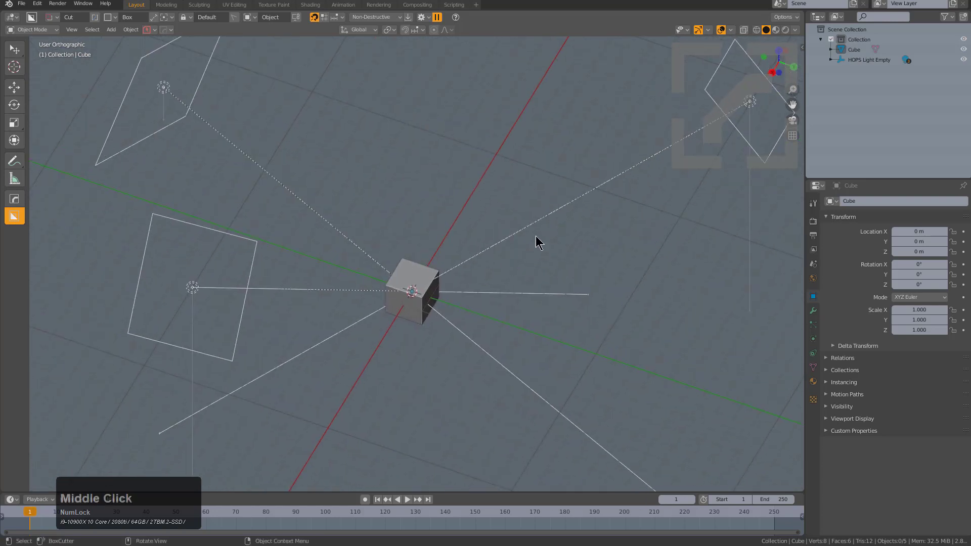
- Try moving one of the area lights around the cube and cancel the moves
{"action": "left_click_drag", "start_coordinate": [748, 107], "coordinate": [509, 213]}
{"action": "right_click", "coordinate": [509, 212]}
{"action": "middle_click_drag", "start_coordinate": [522, 276], "coordinate": [470, 262]}
{"action": "scroll", "coordinate": [470, 262], "scroll_direction": "down", "scroll_amount": 4}
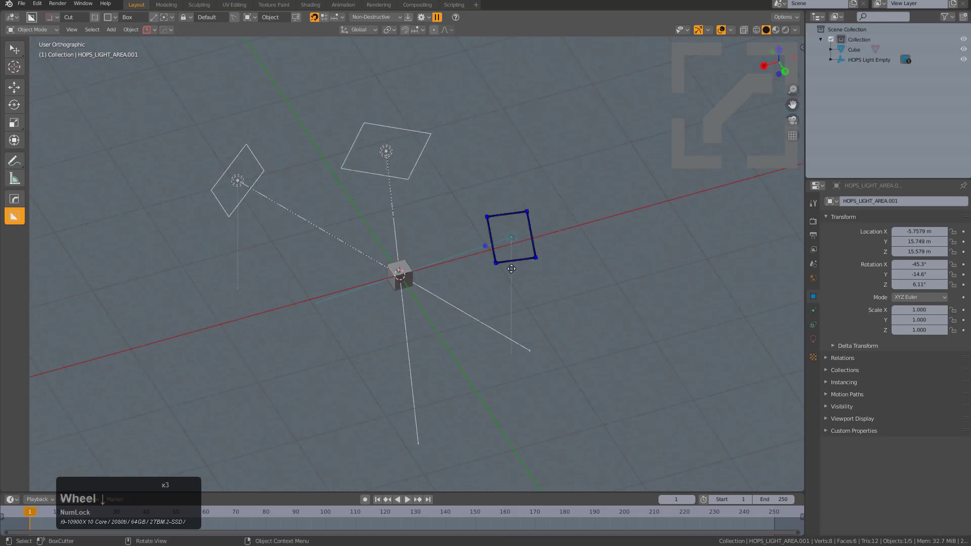
{"action": "key", "text": "g"}
{"action": "right_click", "coordinate": [414, 239]}
{"action": "scroll", "coordinate": [414, 245], "scroll_direction": "up", "scroll_amount": 5}
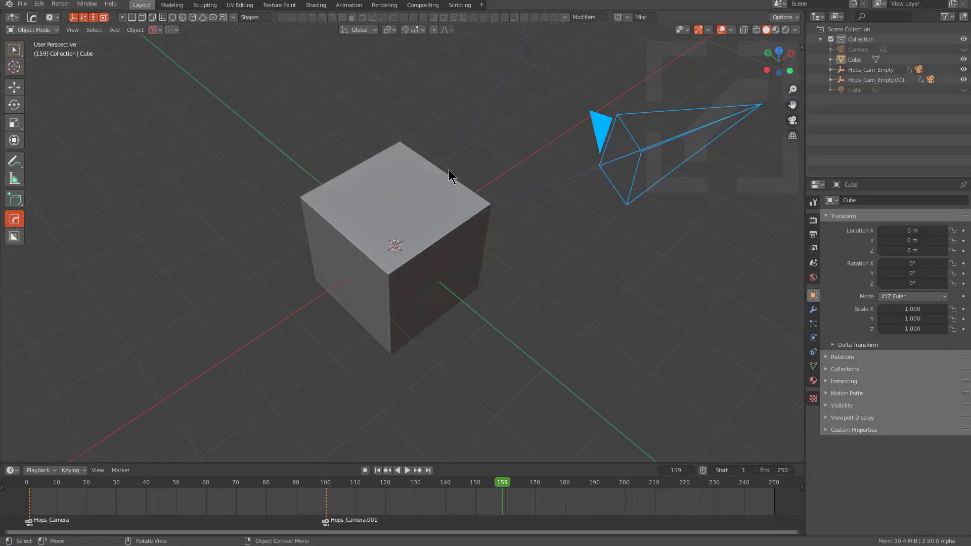
- Select the cube in the two-camera scene and add a Blank Light rig with four area lights around it
{"action": "left_click", "coordinate": [450, 177]}
{"action": "middle_click_drag", "start_coordinate": [496, 267], "coordinate": [465, 247]}
{"action": "key", "text": "alt+v"}
{"action": "key", "text": "b"}
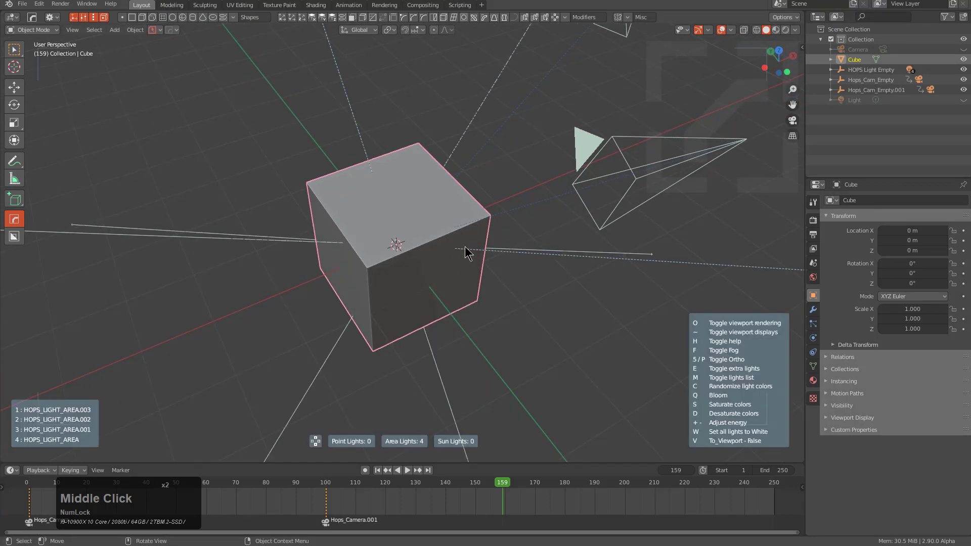
{"action": "scroll", "coordinate": [466, 247], "scroll_direction": "up", "scroll_amount": 3}
{"action": "left_click", "coordinate": [465, 247]}
{"action": "scroll", "coordinate": [396, 219], "scroll_direction": "down", "scroll_amount": 4}
{"action": "middle_click_drag", "start_coordinate": [396, 219], "coordinate": [427, 243], "text": "shift"}
{"action": "scroll", "coordinate": [427, 244], "scroll_direction": "down", "scroll_amount": 3}
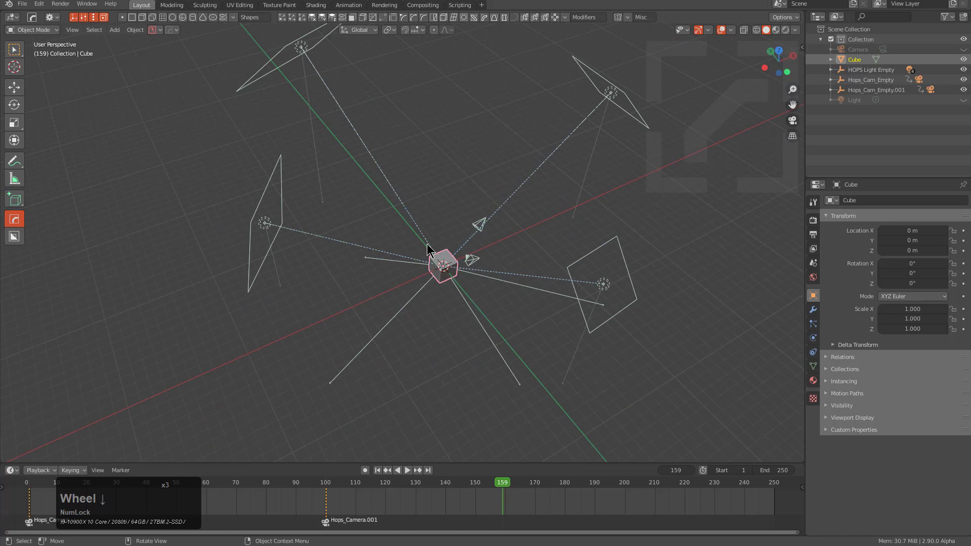
- Reposition three of the area lights around the cube
{"action": "left_click_drag", "start_coordinate": [255, 221], "coordinate": [589, 153]}
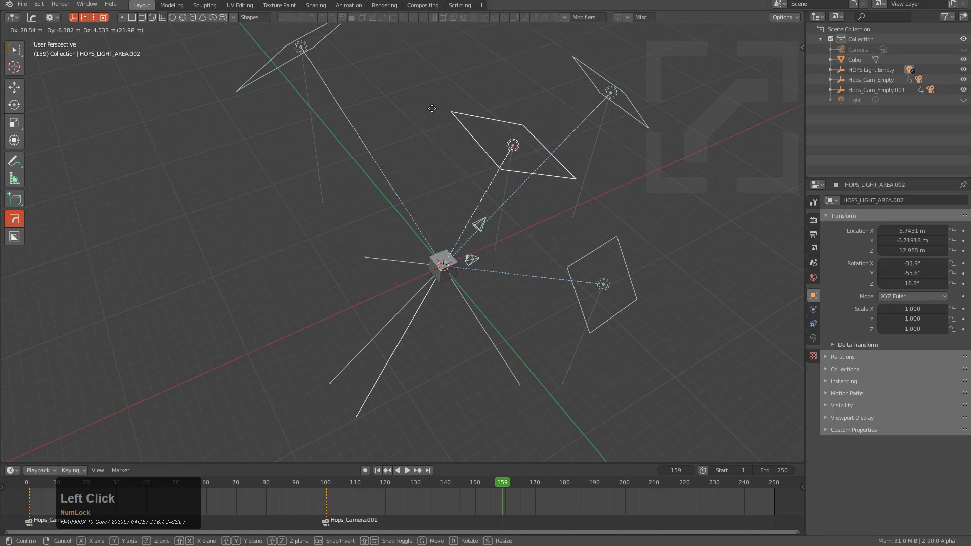
{"action": "left_click_drag", "start_coordinate": [432, 108], "coordinate": [306, 219]}
{"action": "left_click_drag", "start_coordinate": [304, 54], "coordinate": [629, 208]}
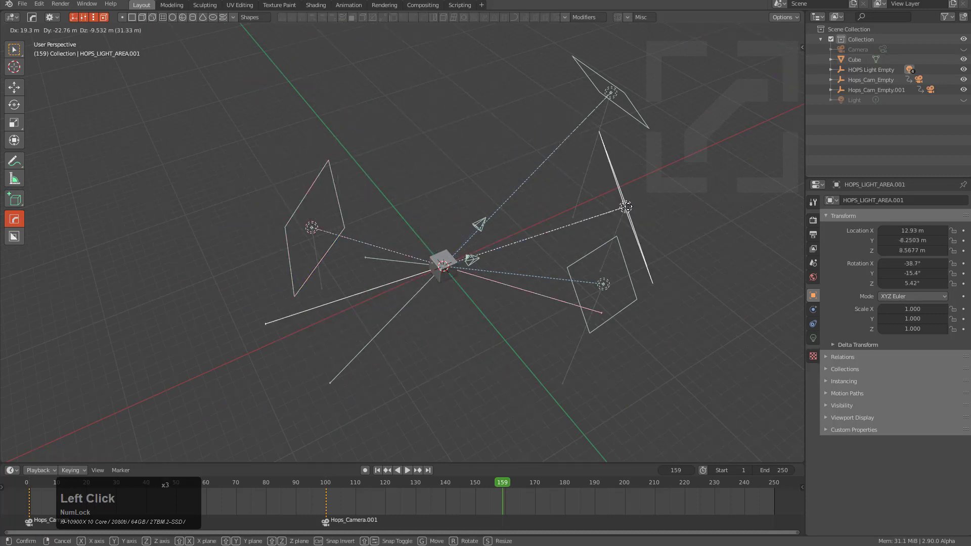
{"action": "left_click_drag", "start_coordinate": [614, 93], "coordinate": [417, 79]}
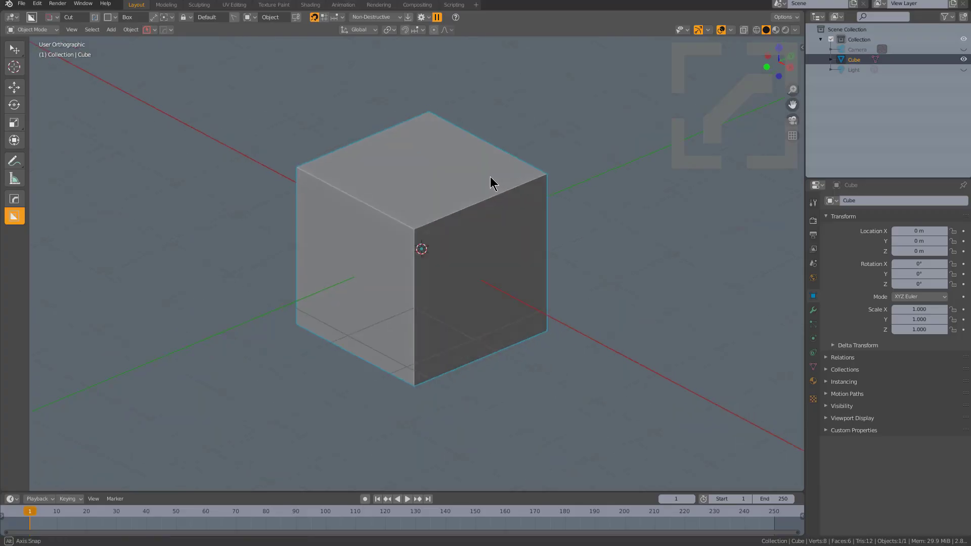
- Voxelize the cube with a 0.1 m voxel size and inspect its mesh in Edit Mode
{"action": "key", "text": "q"}
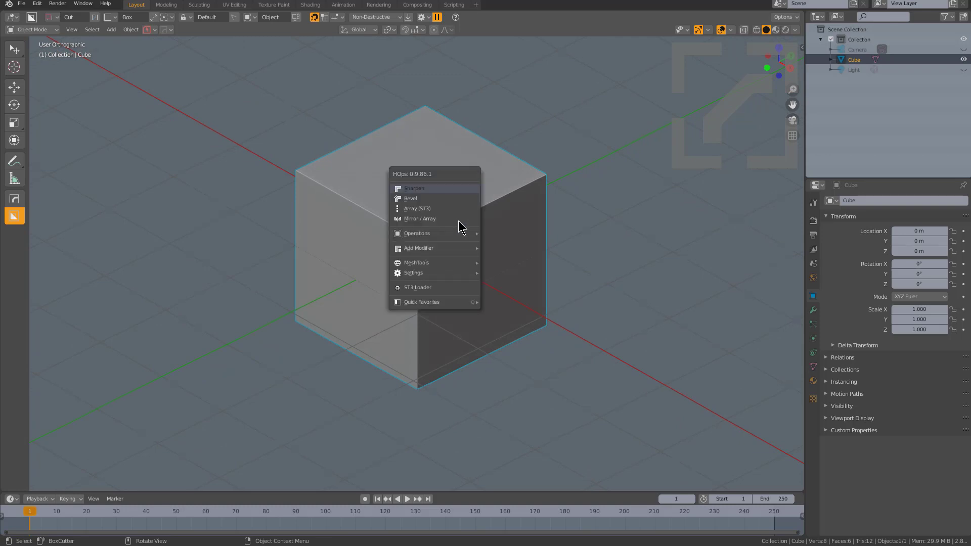
{"action": "mouse_move", "coordinate": [472, 272]}
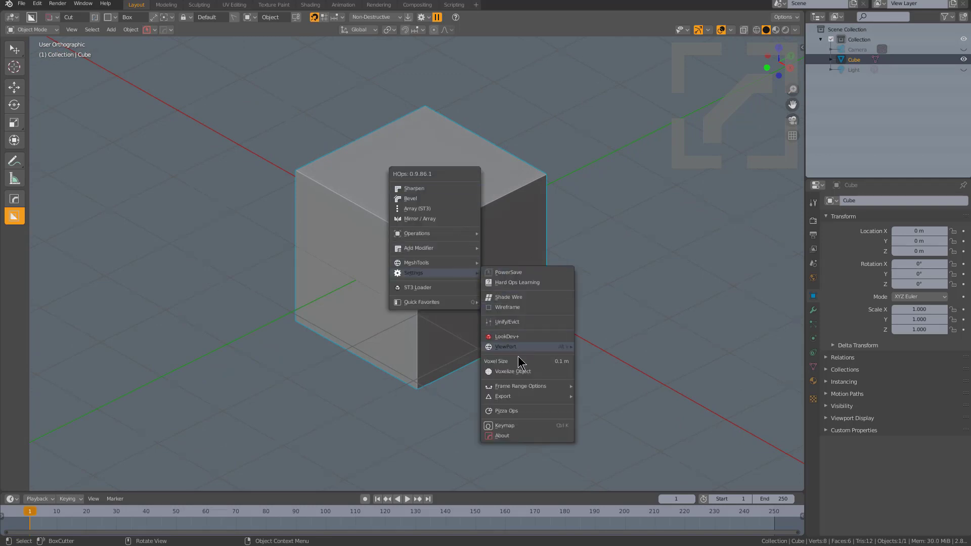
{"action": "left_click", "coordinate": [513, 372]}
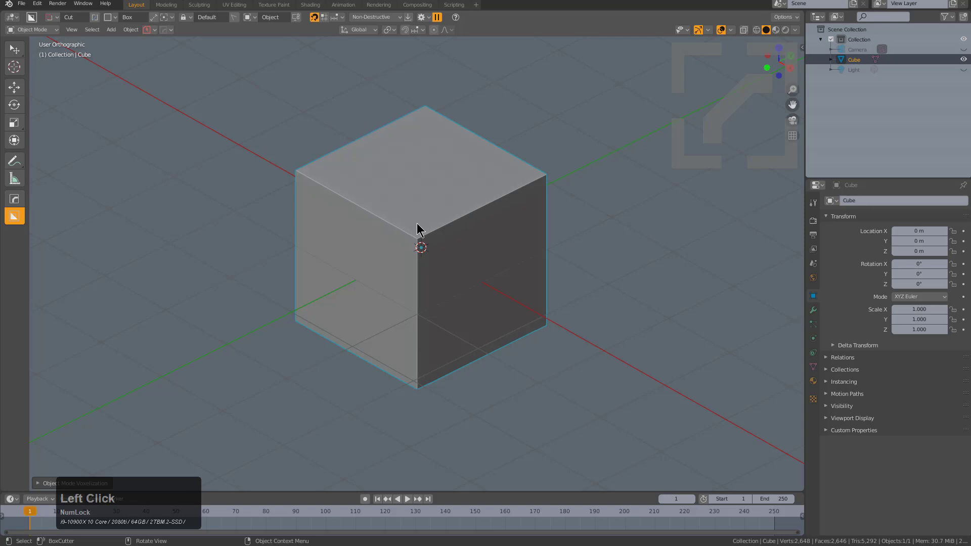
{"action": "scroll", "coordinate": [472, 184], "scroll_direction": "up", "scroll_amount": 2}
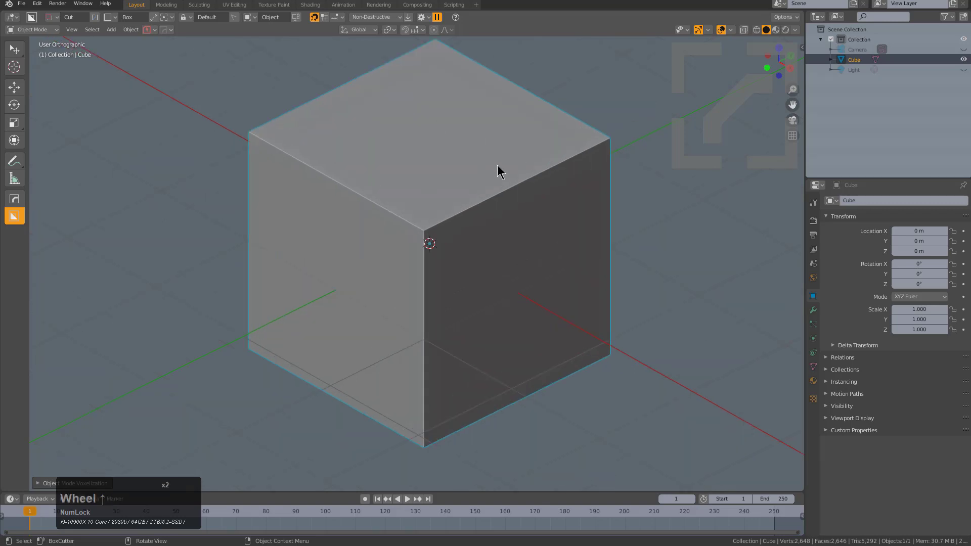
{"action": "key", "text": "Tab"}
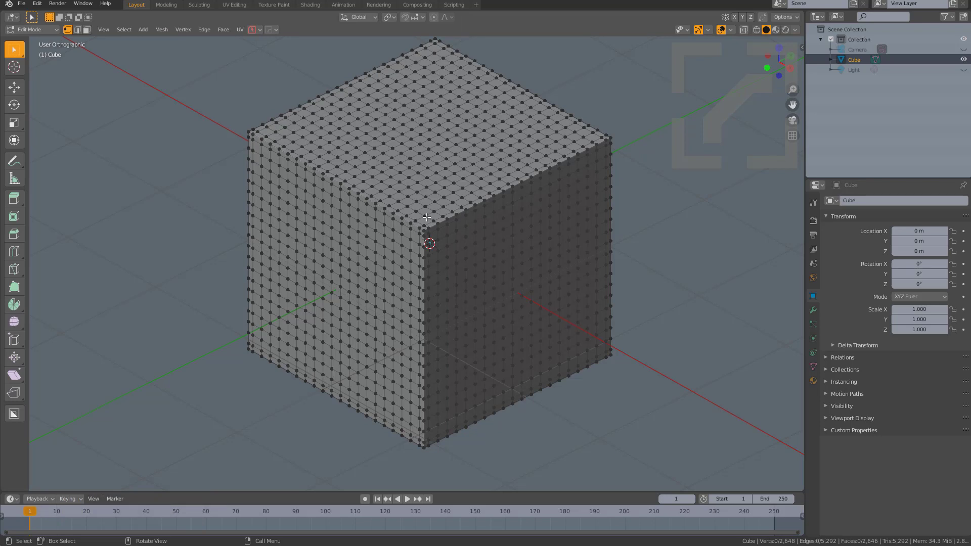
{"action": "key", "text": "Tab"}
- Run Voxelize Object a second time on the already voxelized cube
{"action": "key", "text": "q"}
{"action": "mouse_move", "coordinate": [558, 197]}
{"action": "left_click", "coordinate": [617, 293]}
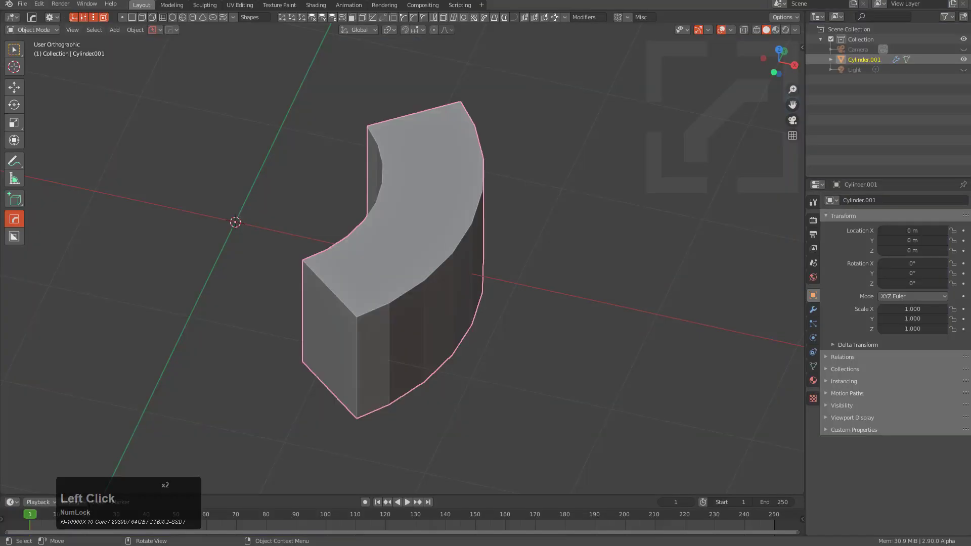
- Try voxelizing the curved cylinder segment and undo it
{"action": "middle_click_drag", "start_coordinate": [535, 152], "coordinate": [476, 212]}
{"action": "key", "text": "q"}
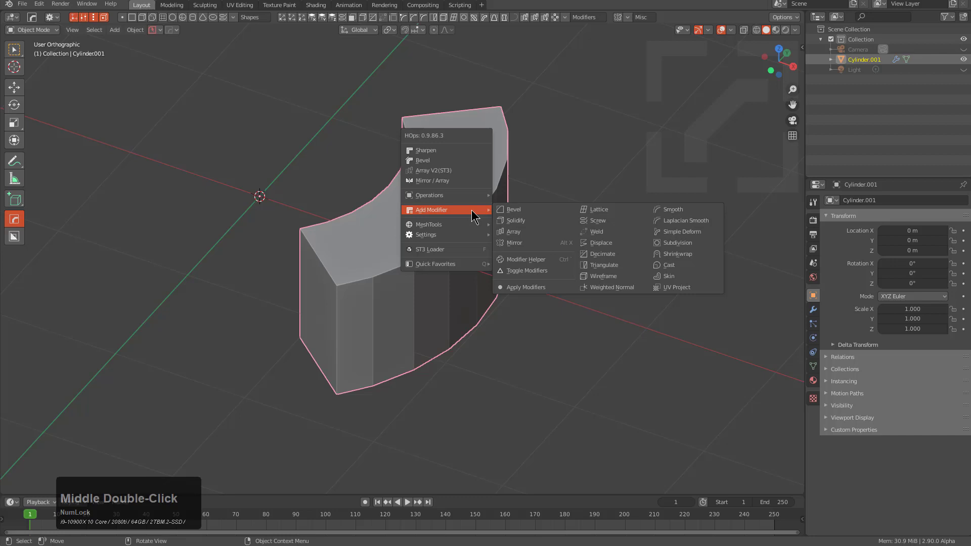
{"action": "left_click", "coordinate": [605, 253]}
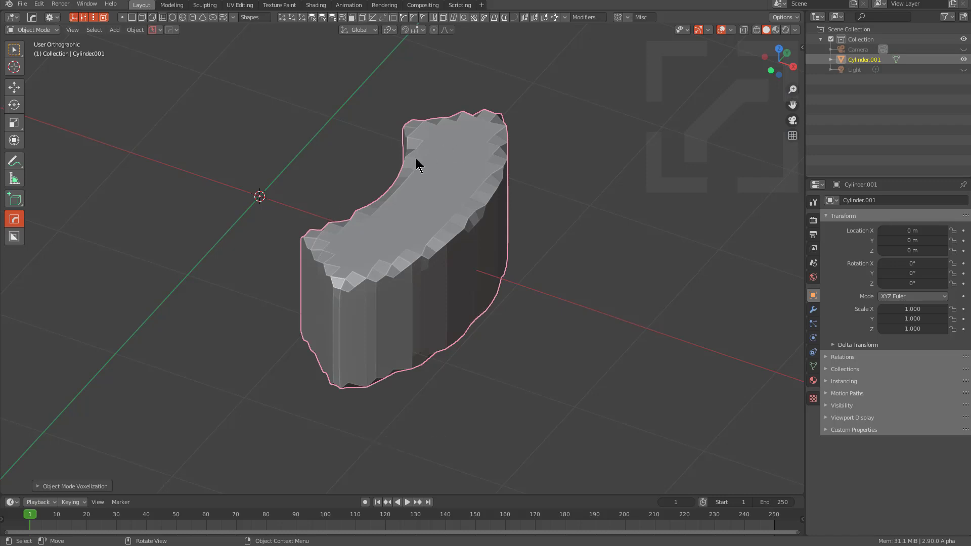
{"action": "key", "text": "ctrl+z"}
- Set the voxel size to 0.05 m and voxelize the curved cylinder segment
{"action": "key", "text": "ctrl+grave"}
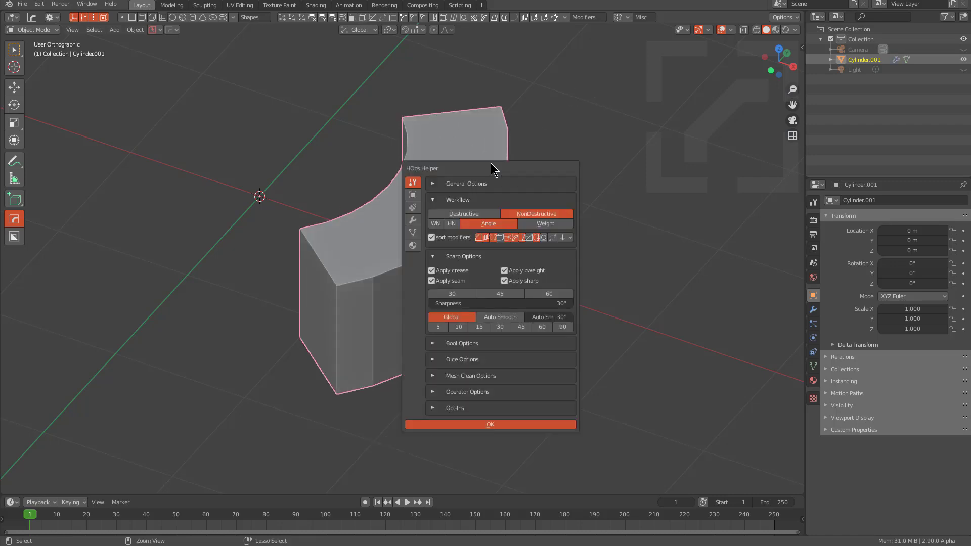
{"action": "left_click", "coordinate": [474, 183]}
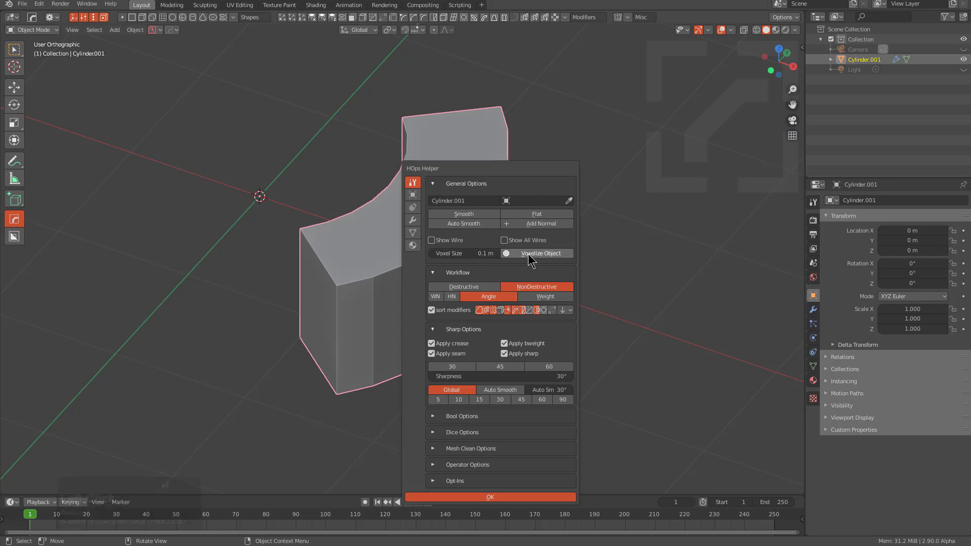
{"action": "left_click_drag", "start_coordinate": [490, 171], "coordinate": [647, 119]}
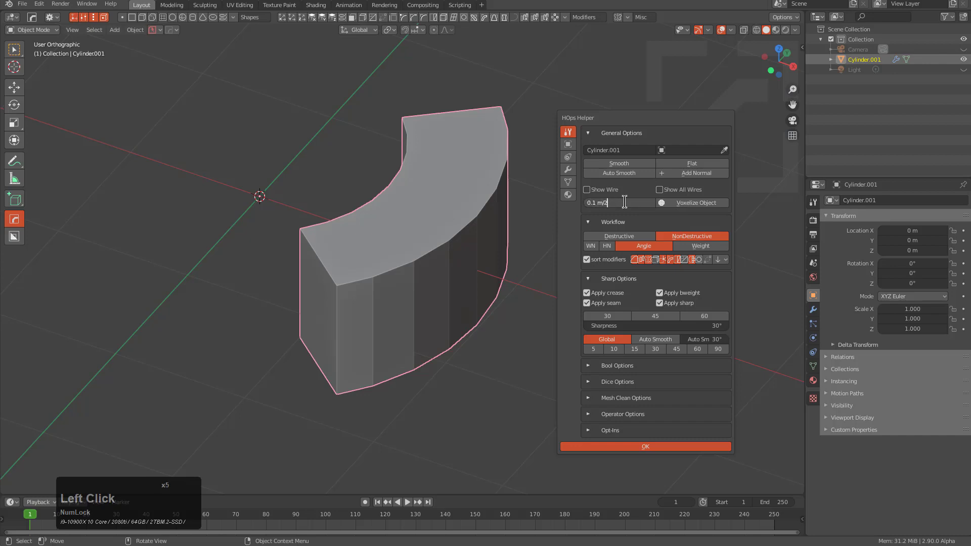
{"action": "left_click", "coordinate": [691, 202]}
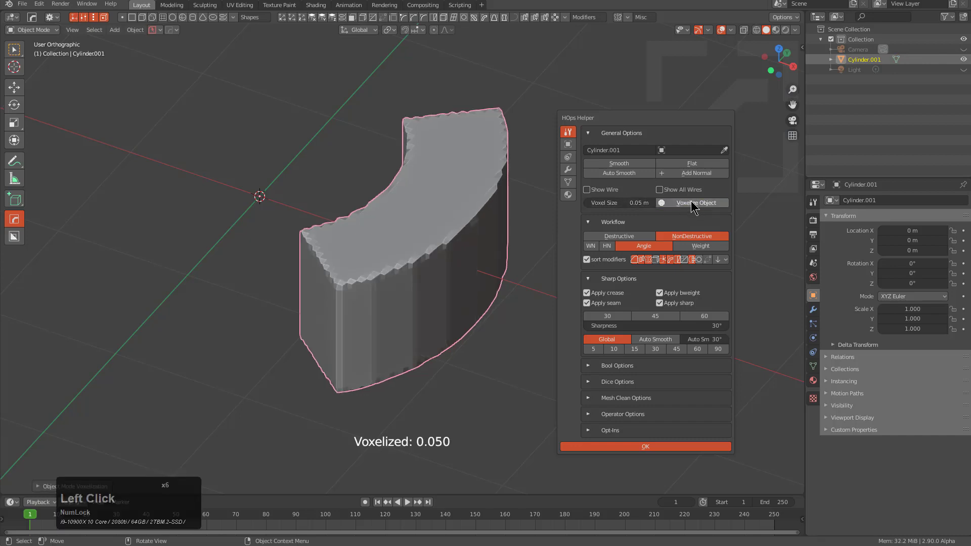
- Add a Smooth modifier with 35 iterations to the voxelized cylinder segment
{"action": "middle_click_drag", "start_coordinate": [468, 253], "coordinate": [427, 246]}
{"action": "scroll", "coordinate": [298, 230], "scroll_direction": "up", "scroll_amount": 2}
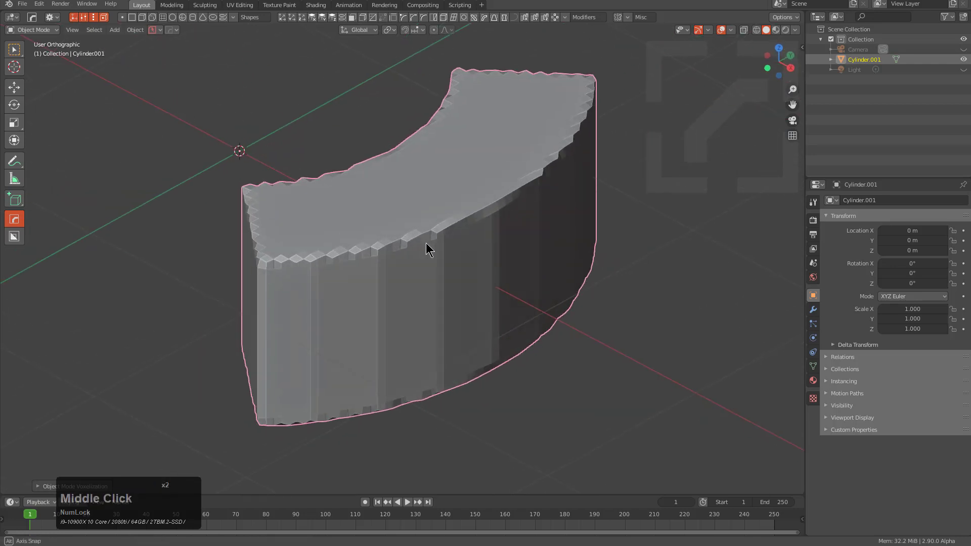
{"action": "key", "text": "q"}
{"action": "mouse_move", "coordinate": [409, 218]}
{"action": "left_click", "coordinate": [626, 217]}
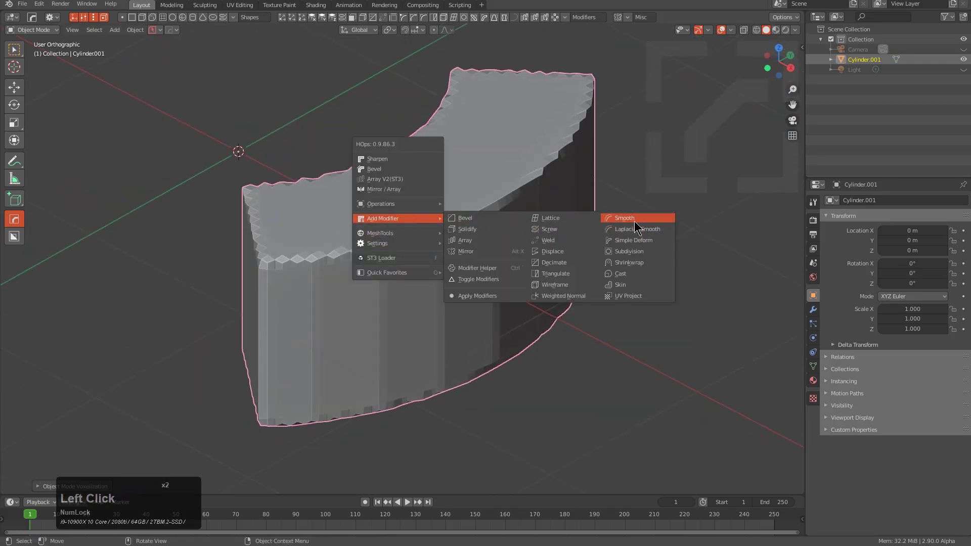
{"action": "scroll", "coordinate": [620, 218], "scroll_direction": "up", "scroll_amount": 8}
{"action": "scroll", "coordinate": [622, 221], "scroll_direction": "up", "scroll_amount": 3}
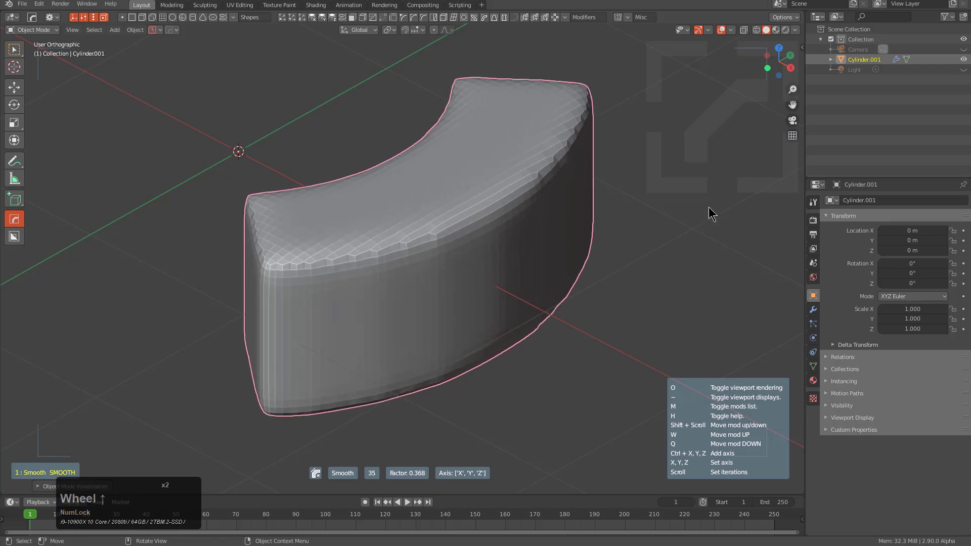
{"action": "left_click", "coordinate": [621, 219]}
- Examine the smoothed segment and its underlying voxel mesh in Edit Mode
{"action": "middle_click_drag", "start_coordinate": [524, 219], "coordinate": [269, 208]}
{"action": "middle_click_drag", "start_coordinate": [501, 222], "coordinate": [476, 228]}
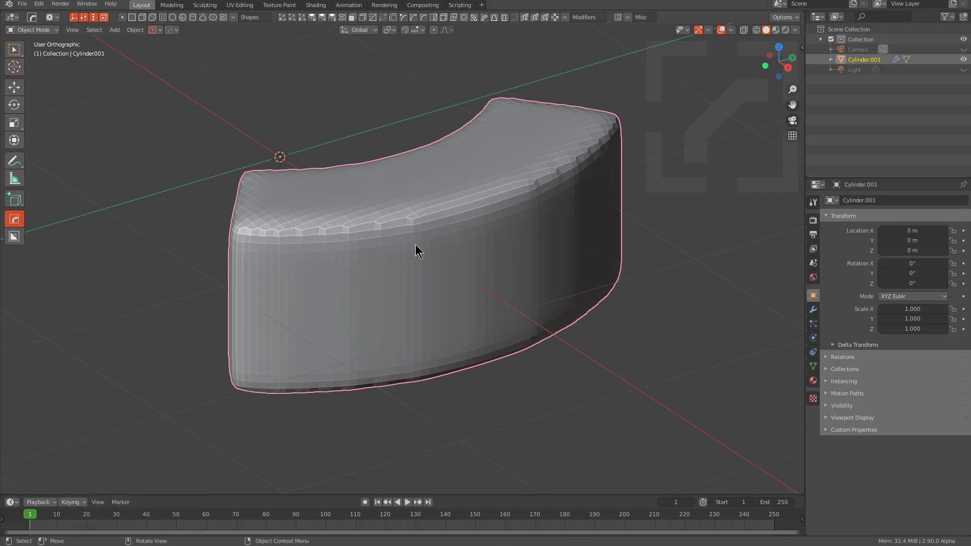
{"action": "key", "text": "Tab"}
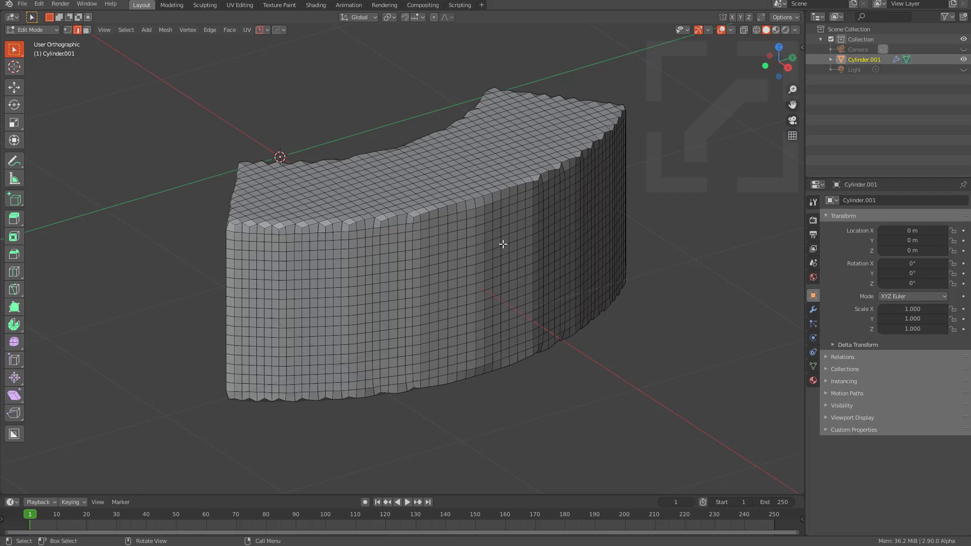
{"action": "key", "text": "Tab"}
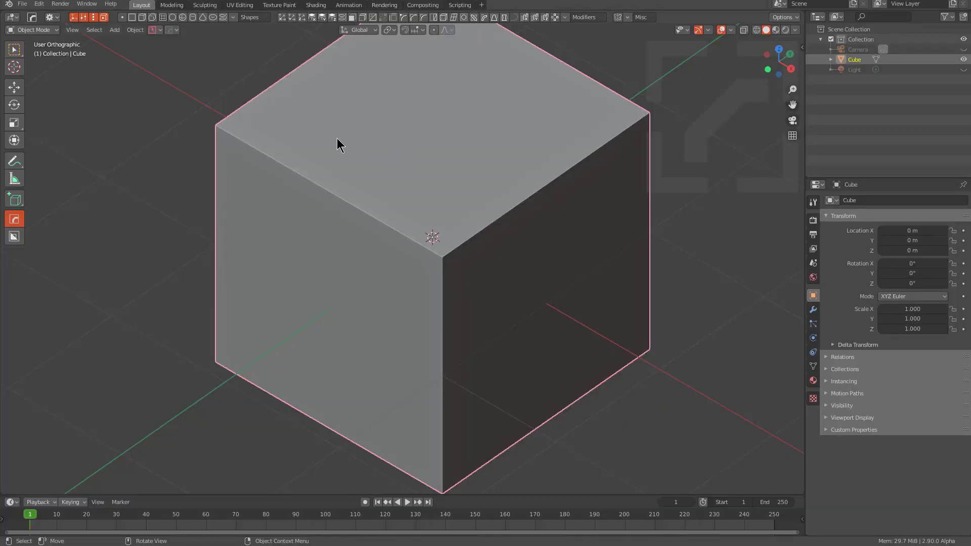
- Choose St3 V2 as the array type in the Hard Ops opt-in settings
{"action": "left_click", "coordinate": [172, 30]}
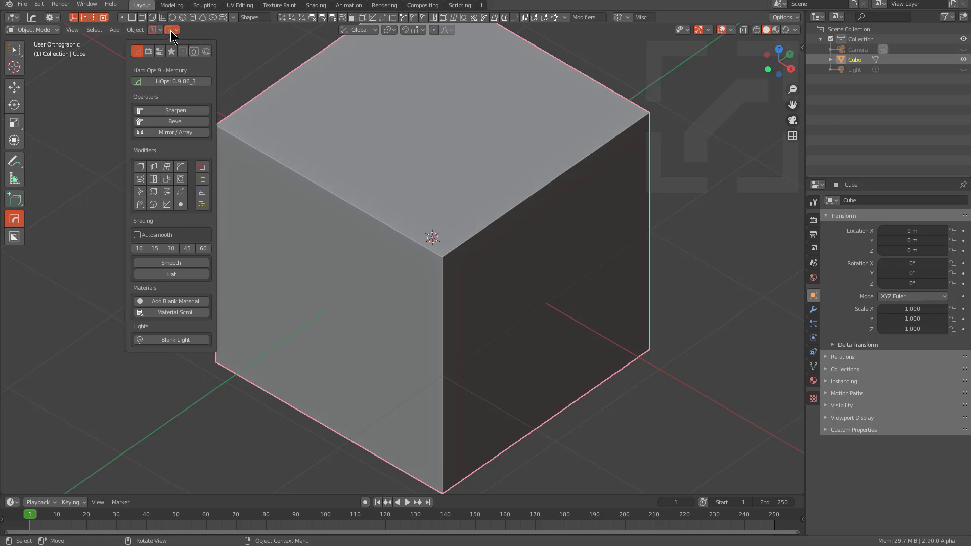
{"action": "left_click", "coordinate": [172, 51]}
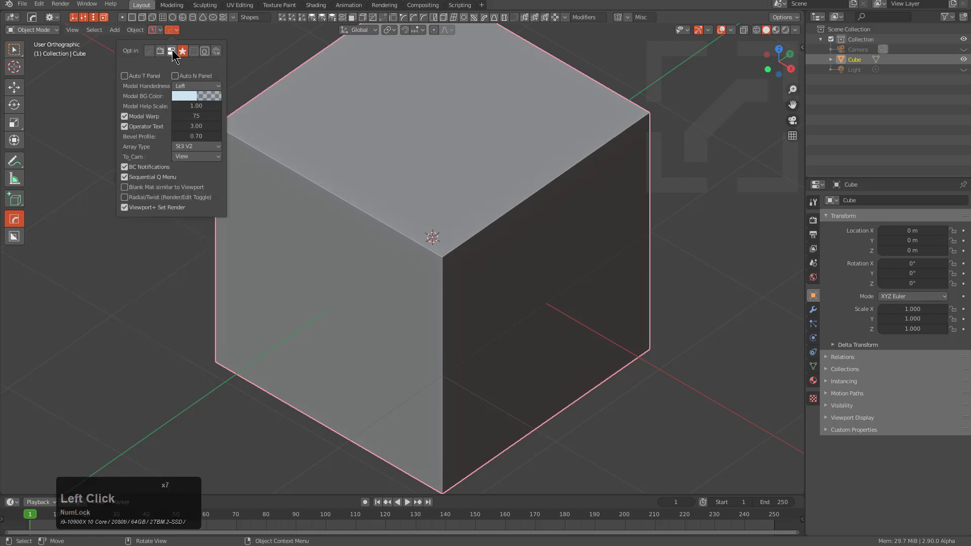
{"action": "left_click", "coordinate": [194, 147]}
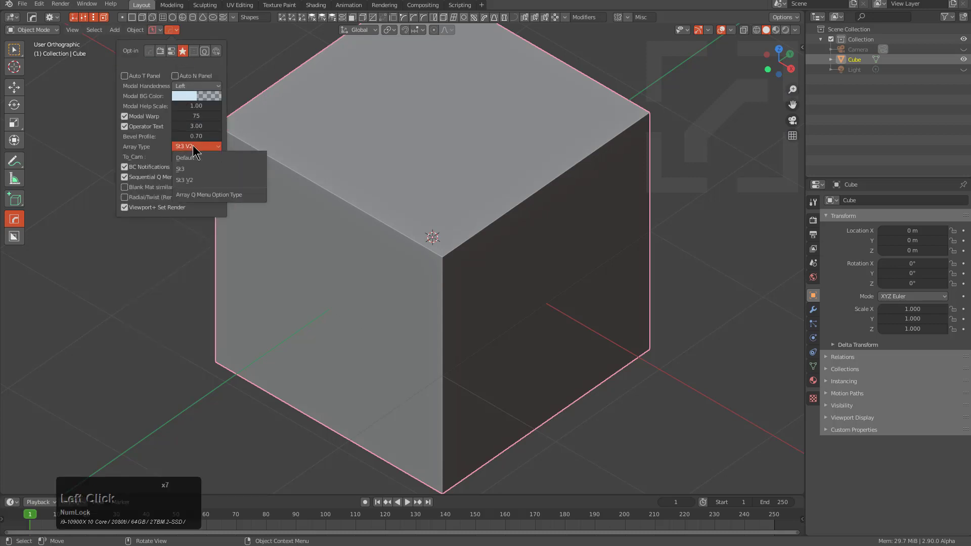
{"action": "left_click", "coordinate": [194, 181]}
- Duplicate the cube and scale the copy down to about 0.097
{"action": "middle_click_drag", "start_coordinate": [455, 267], "coordinate": [439, 257]}
{"action": "key", "text": "shift+d"}
{"action": "left_click", "coordinate": [524, 190]}
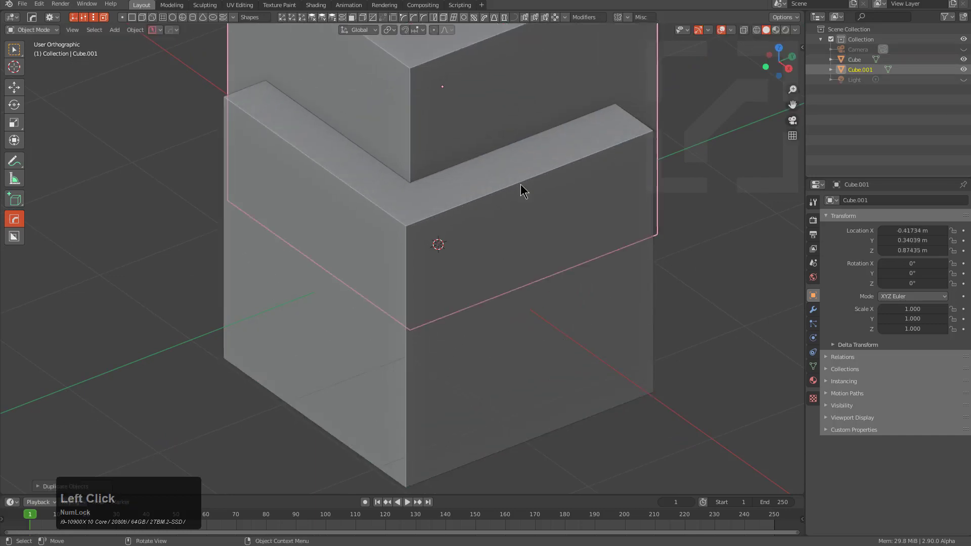
{"action": "key", "text": "s"}
{"action": "left_click", "coordinate": [487, 119]}
{"action": "middle_click_drag", "start_coordinate": [493, 141], "coordinate": [524, 175]}
{"action": "key", "text": "s"}
{"action": "left_click", "coordinate": [450, 120]}
- Move the small cube onto the large cube's top edge near its front corner, at about X 0.96, Y -0.80, Z 0.93 m
{"action": "key", "text": "g"}
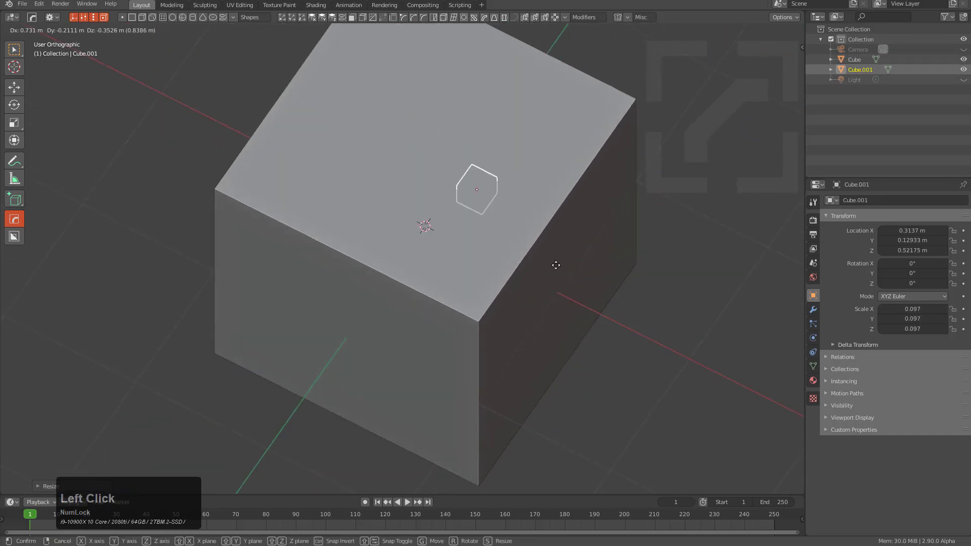
{"action": "left_click", "coordinate": [591, 351]}
{"action": "middle_click_drag", "start_coordinate": [554, 318], "coordinate": [483, 311]}
{"action": "key", "text": "g"}
{"action": "key", "text": "z"}
{"action": "left_click", "coordinate": [474, 203]}
{"action": "key", "text": "g"}
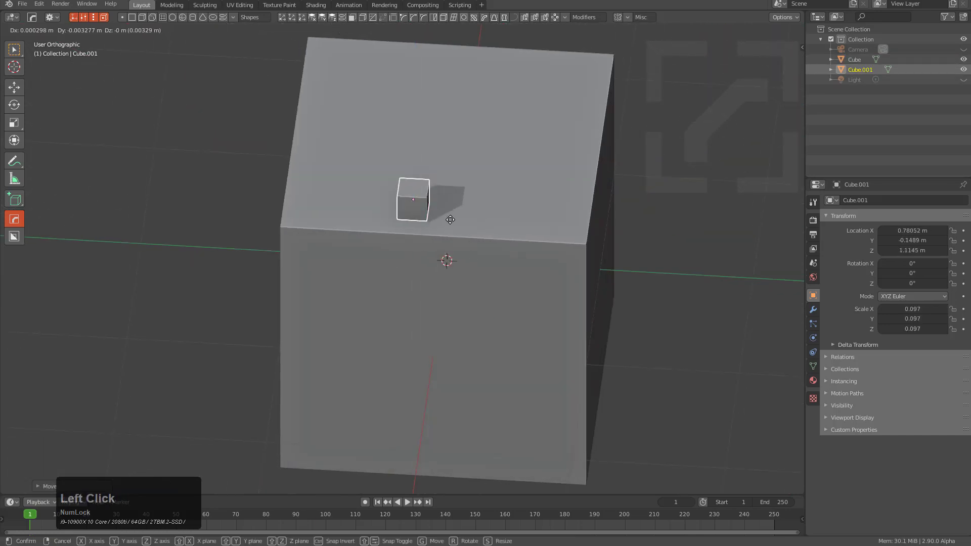
{"action": "left_click", "coordinate": [381, 229]}
{"action": "middle_click_drag", "start_coordinate": [382, 230], "coordinate": [478, 237]}
{"action": "scroll", "coordinate": [525, 252], "scroll_direction": "up", "scroll_amount": 3}
{"action": "key", "text": "g"}
{"action": "left_click", "coordinate": [550, 264]}
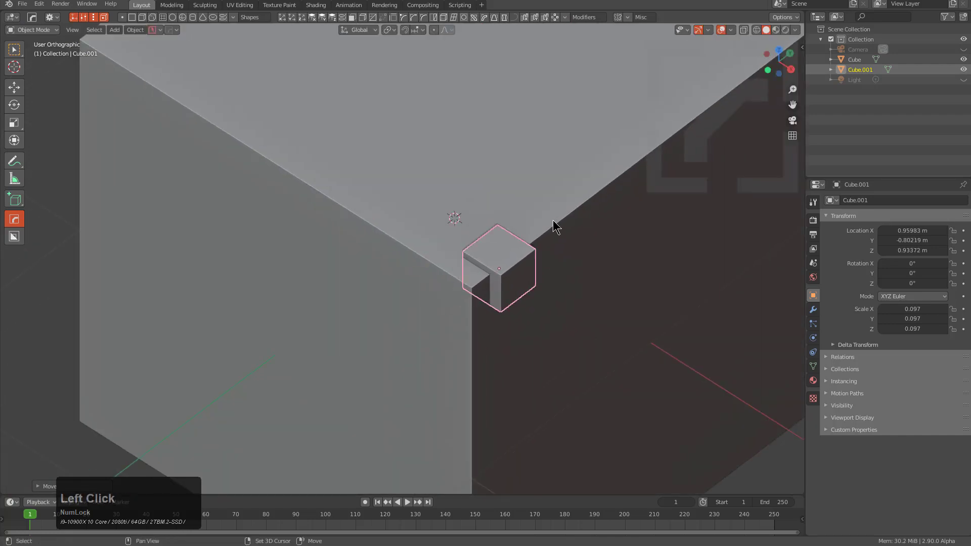
- Cut the small cube out of the large cube with a non-destructive Difference boolean
{"action": "left_click", "coordinate": [553, 218], "text": "shift"}
{"action": "key", "text": "q"}
{"action": "left_click", "coordinate": [584, 233]}
{"action": "middle_click_drag", "start_coordinate": [576, 232], "coordinate": [445, 281]}
- Add an Array V2 to the small cutter cube along the Y axis with a count of 6
{"action": "key", "text": "q"}
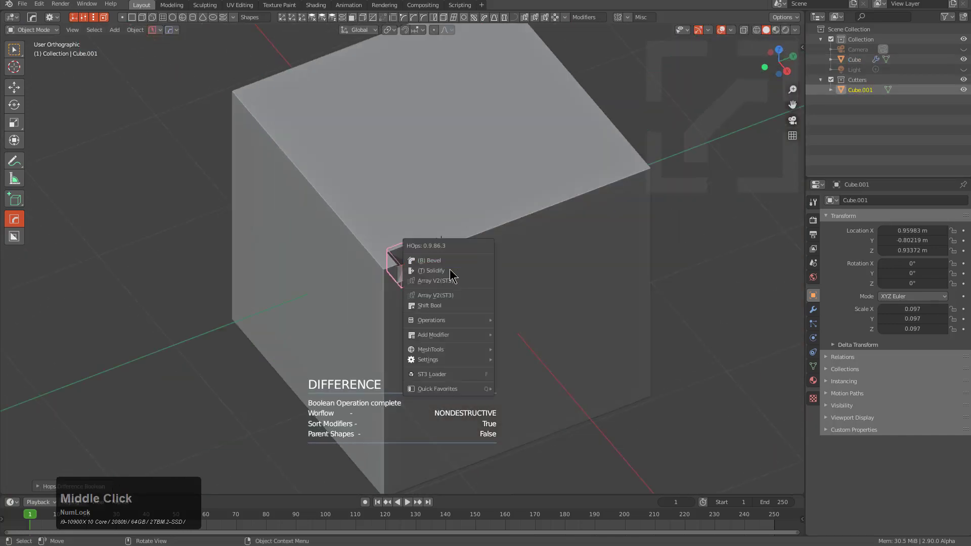
{"action": "left_click", "coordinate": [481, 260]}
{"action": "key", "text": "q"}
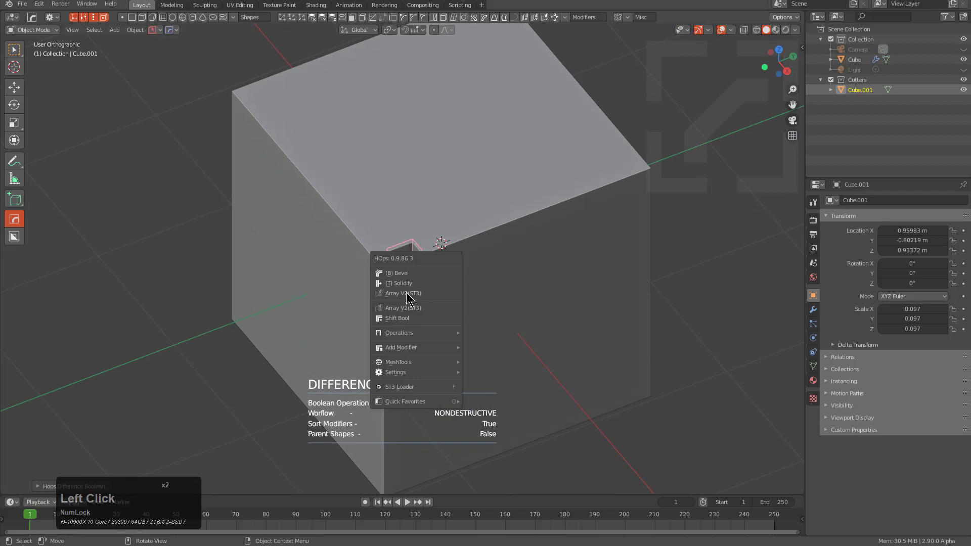
{"action": "left_click", "coordinate": [407, 294]}
{"action": "key", "text": "x"}
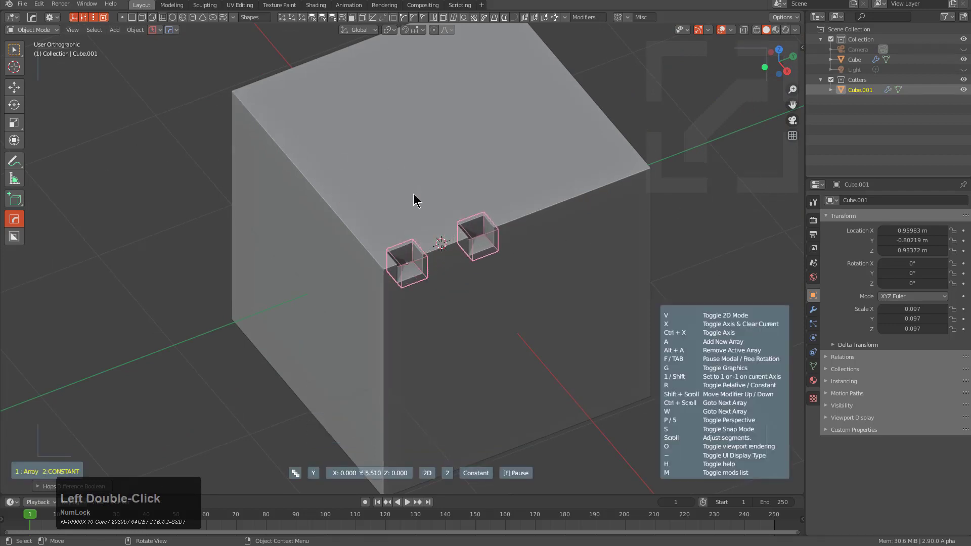
{"action": "scroll", "coordinate": [506, 235], "scroll_direction": "up", "scroll_amount": 4}
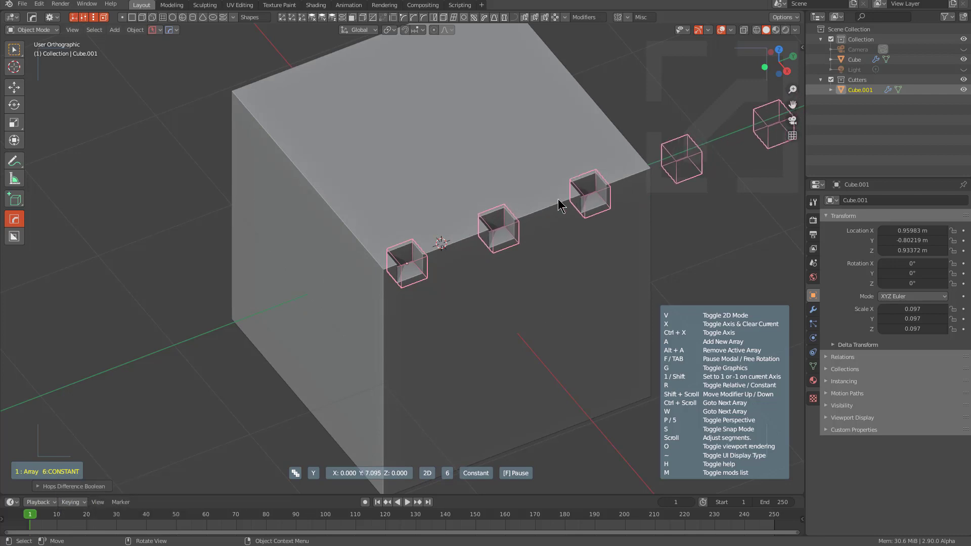
- Switch the array to 3D mode and space 6 cutters along the edge at a Y offset of about 3.47
{"action": "key", "text": "v"}
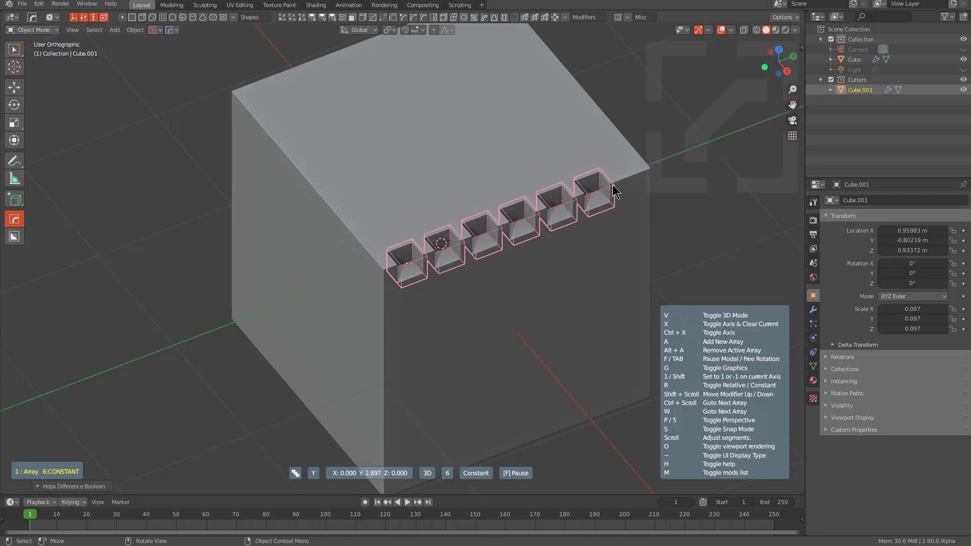
{"action": "scroll", "coordinate": [647, 179], "scroll_direction": "down", "scroll_amount": 3}
{"action": "scroll", "coordinate": [652, 181], "scroll_direction": "up", "scroll_amount": 3}
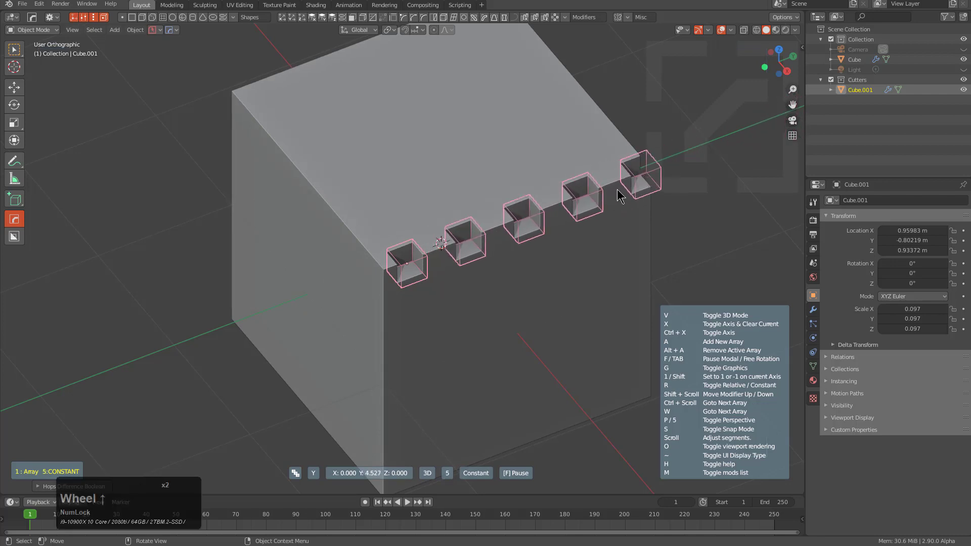
{"action": "scroll", "coordinate": [642, 187], "scroll_direction": "down", "scroll_amount": 1}
{"action": "scroll", "coordinate": [639, 188], "scroll_direction": "up", "scroll_amount": 1}
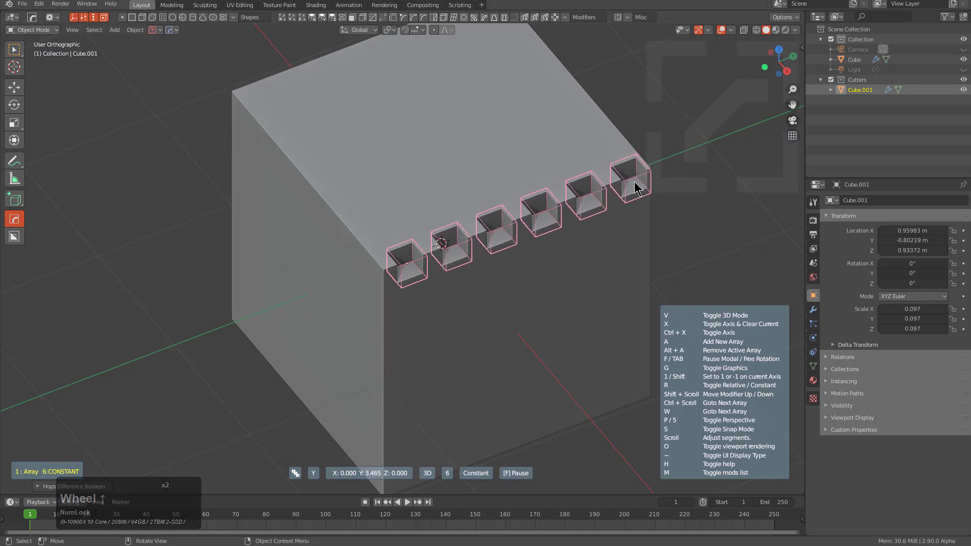
- Pause the array adjustment to inspect the row of cutouts, and resume it with a Y offset of about 3.36
{"action": "key", "text": "f"}
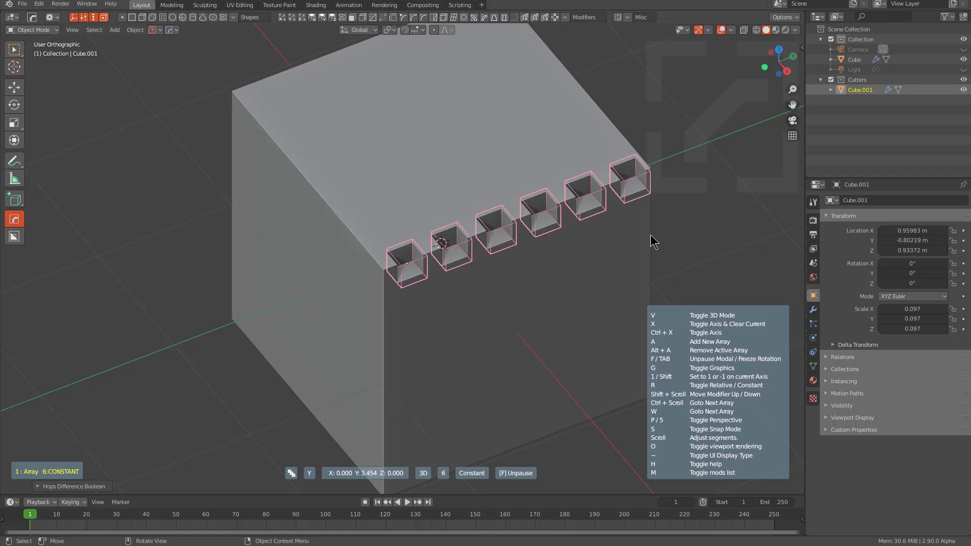
{"action": "middle_click_drag", "start_coordinate": [650, 242], "coordinate": [506, 237]}
{"action": "scroll", "coordinate": [542, 232], "scroll_direction": "up", "scroll_amount": 1}
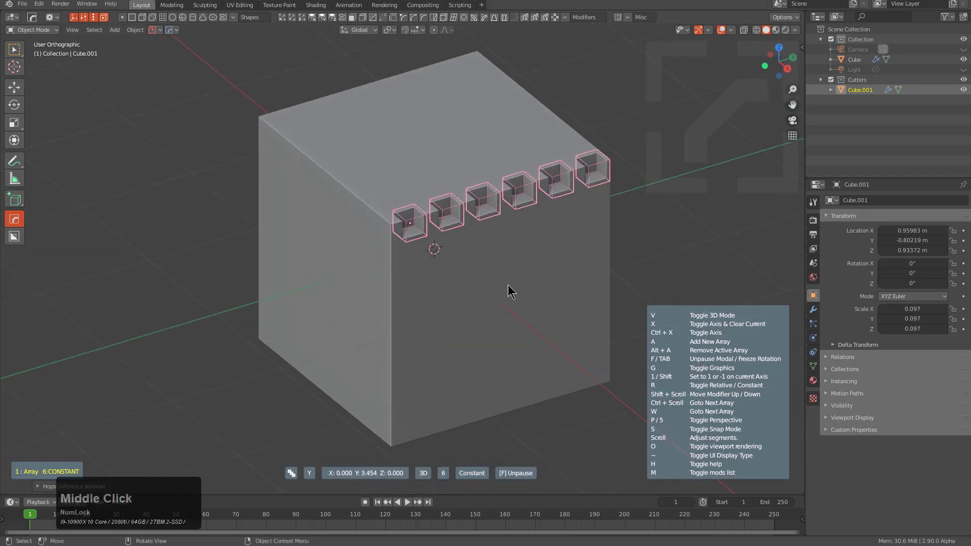
{"action": "key", "text": "f"}
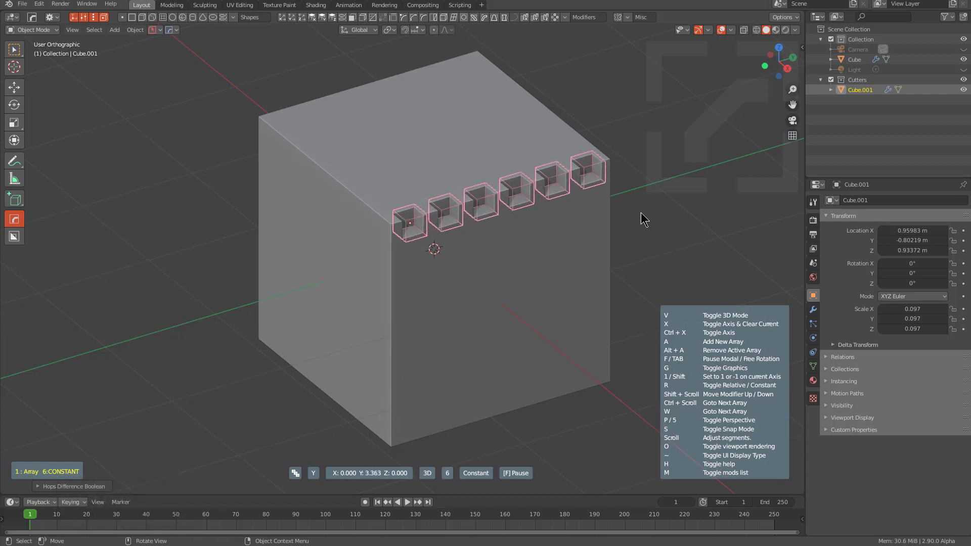
{"action": "middle_click_drag", "start_coordinate": [644, 220], "coordinate": [461, 288]}
{"action": "scroll", "coordinate": [494, 289], "scroll_direction": "up", "scroll_amount": 2}
{"action": "scroll", "coordinate": [443, 297], "scroll_direction": "up", "scroll_amount": 2}
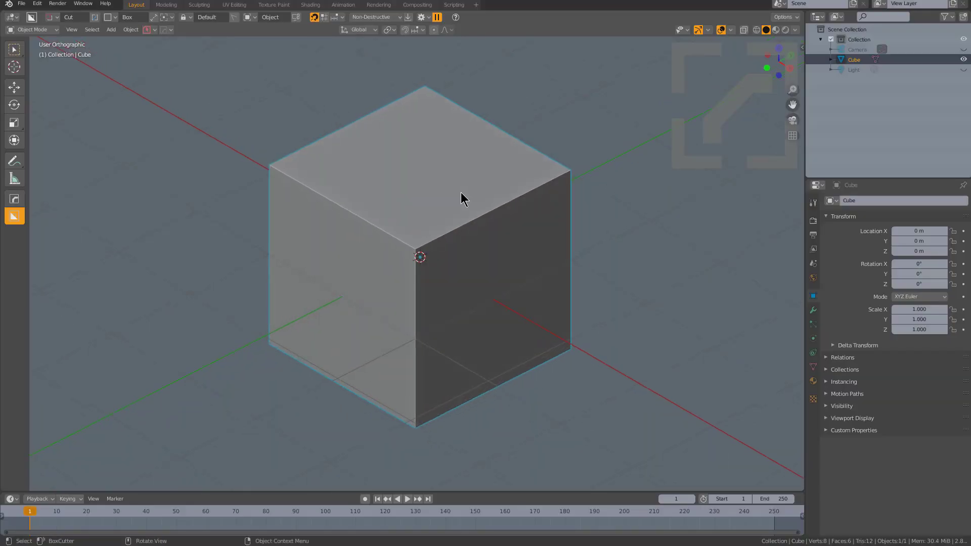
- Bevel one top edge of the new cube in Edit Mode into a wide rounded corner with 8 segments
{"action": "scroll", "coordinate": [461, 193], "scroll_direction": "up", "scroll_amount": 1}
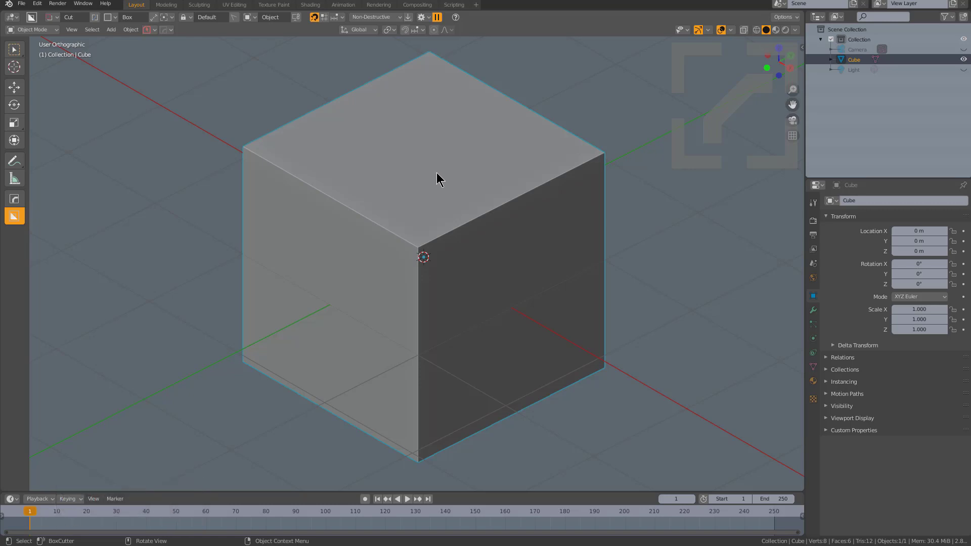
{"action": "key", "text": "q"}
{"action": "key", "text": "Tab"}
{"action": "left_click", "coordinate": [489, 211]}
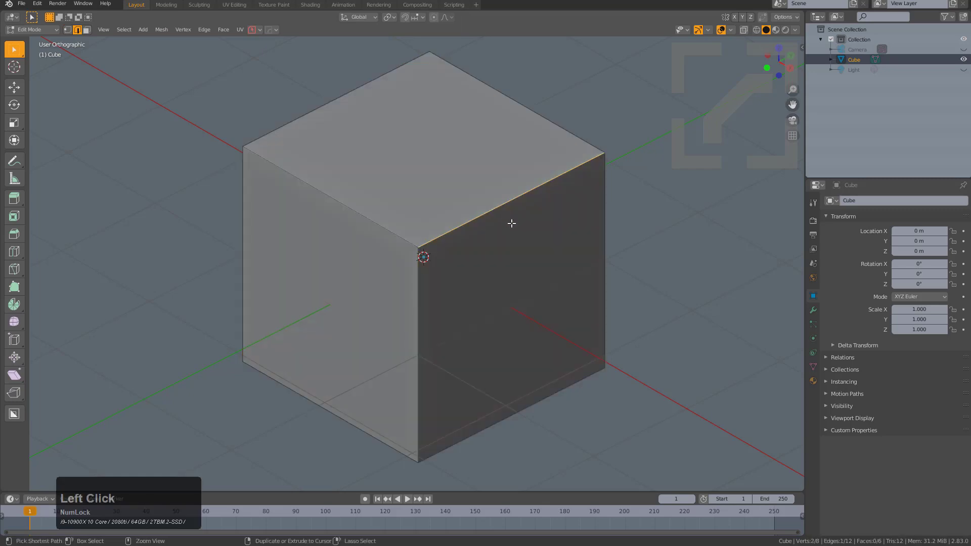
{"action": "key", "text": "ctrl+b"}
{"action": "scroll", "coordinate": [559, 290], "scroll_direction": "up", "scroll_amount": 7}
{"action": "left_click", "coordinate": [547, 273]}
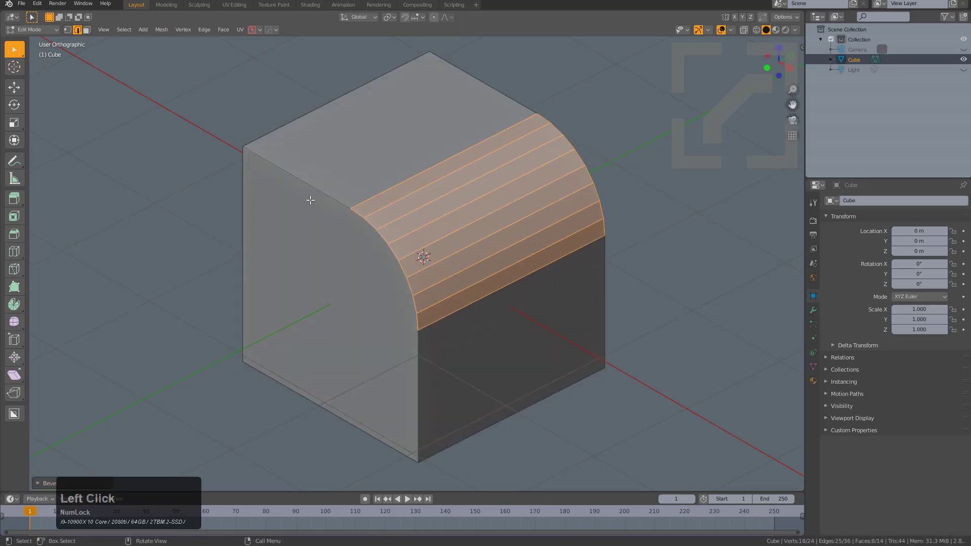
- Select the edge path from the side face's top edge to mid-curve and mark it with crease, bweight, seam and sharp all applied
{"action": "left_click", "coordinate": [331, 196]}
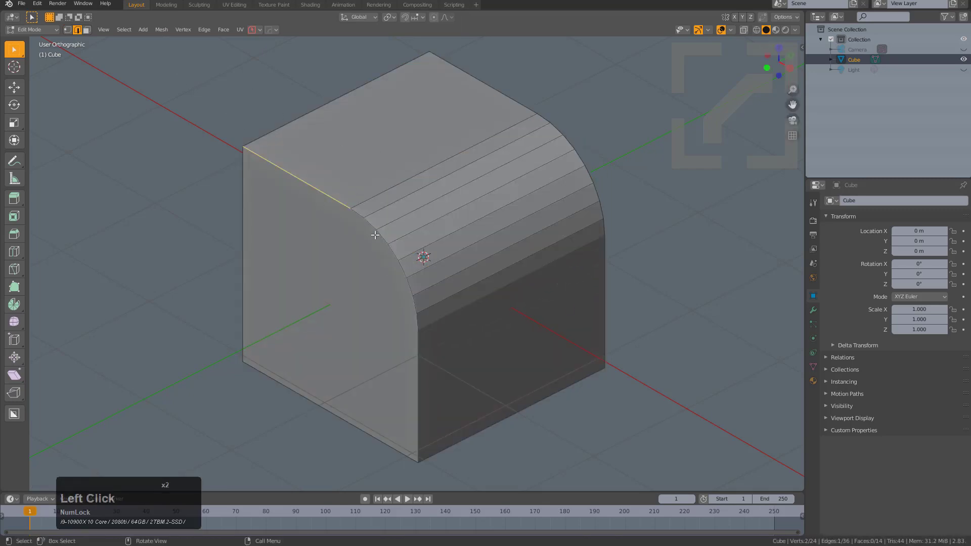
{"action": "left_click", "coordinate": [394, 253], "text": "ctrl"}
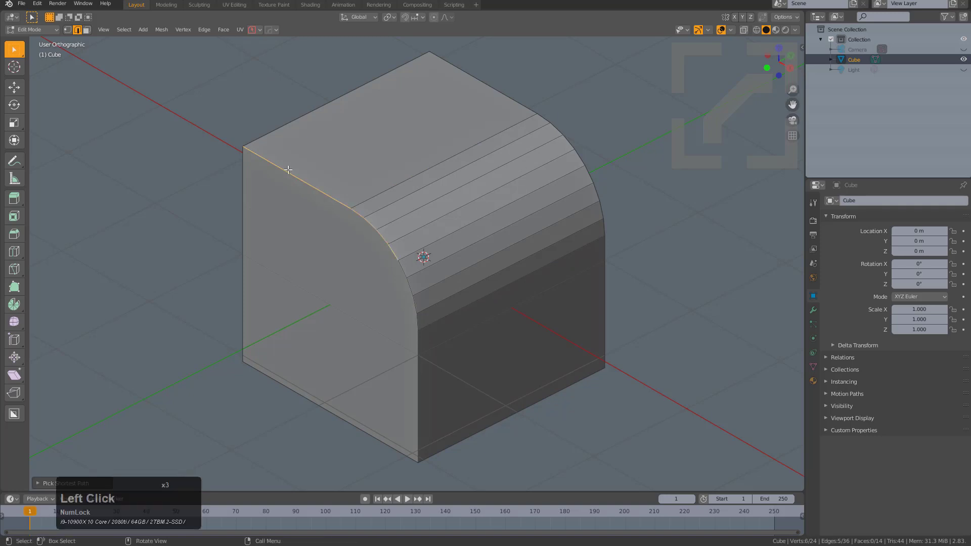
{"action": "left_click", "coordinate": [272, 29]}
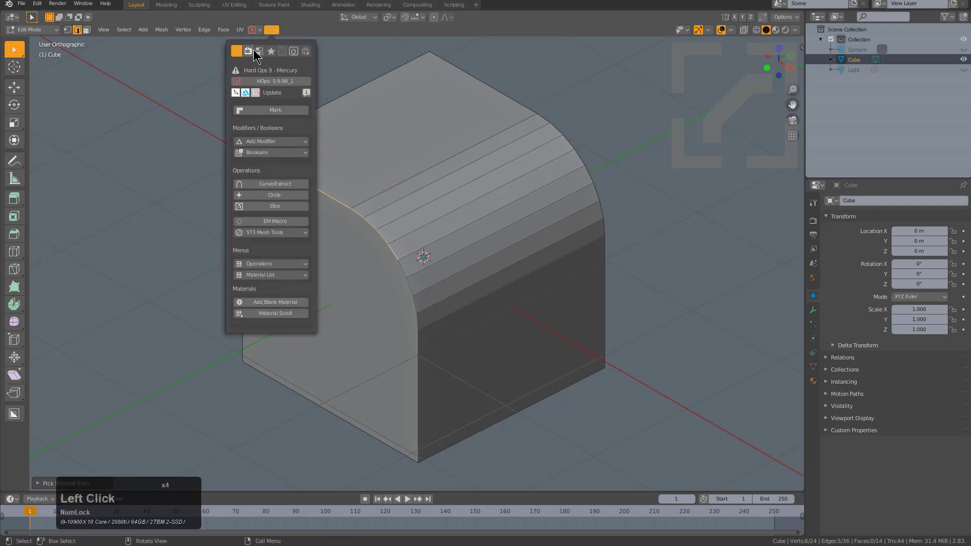
{"action": "left_click", "coordinate": [248, 51]}
{"action": "left_click", "coordinate": [271, 51]}
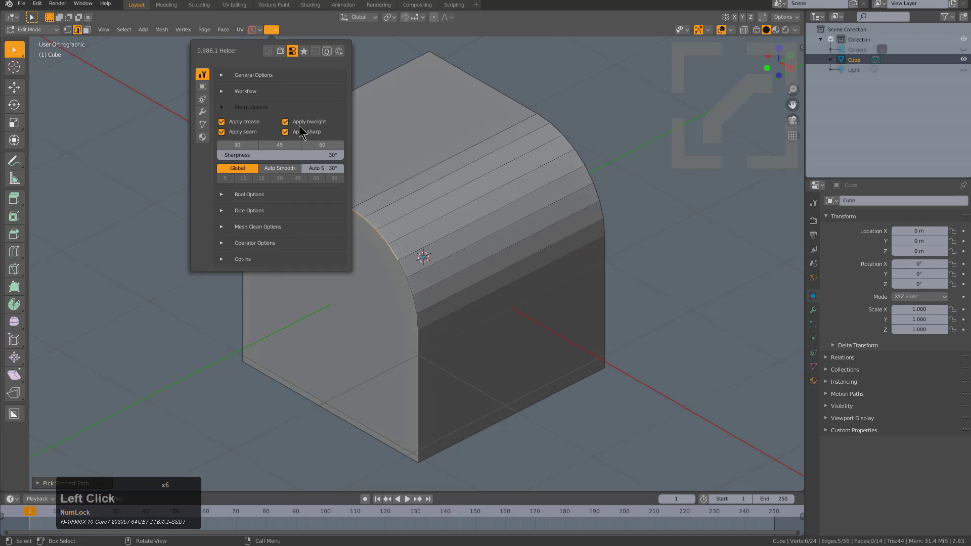
{"action": "key", "text": "q"}
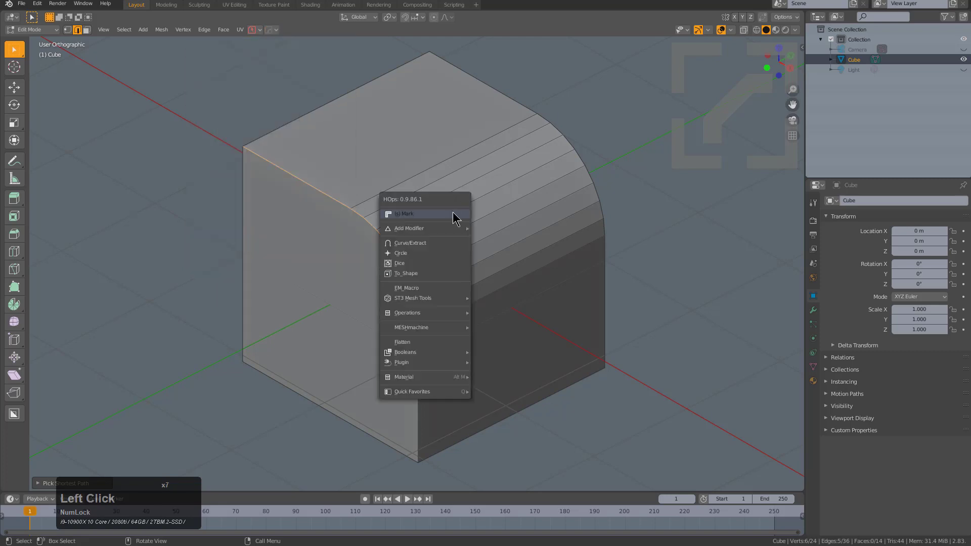
{"action": "left_click", "coordinate": [446, 215]}
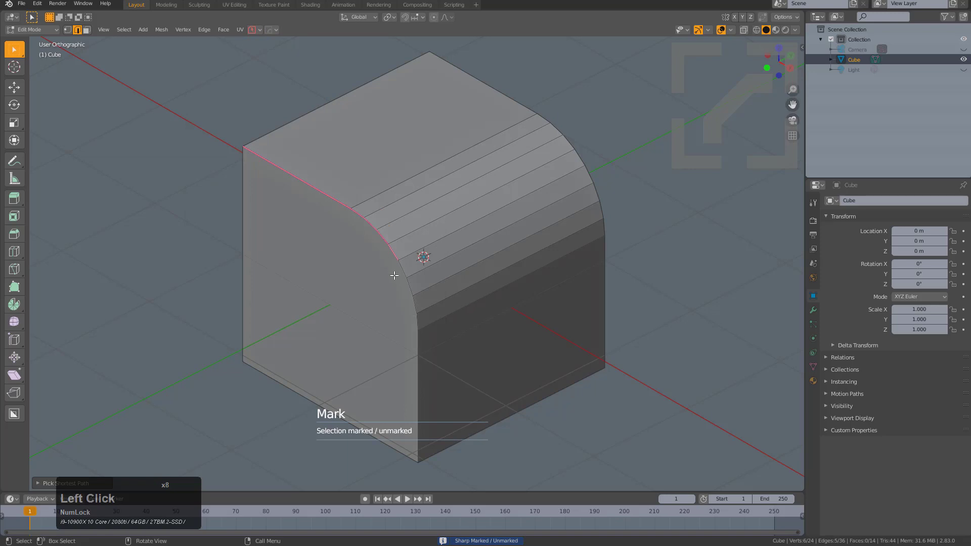
- Extend the selection along the rest of the curve and down the vertical edge, toggling Mark off and on and leaving the path marked
{"action": "left_click", "coordinate": [418, 389], "text": "ctrl"}
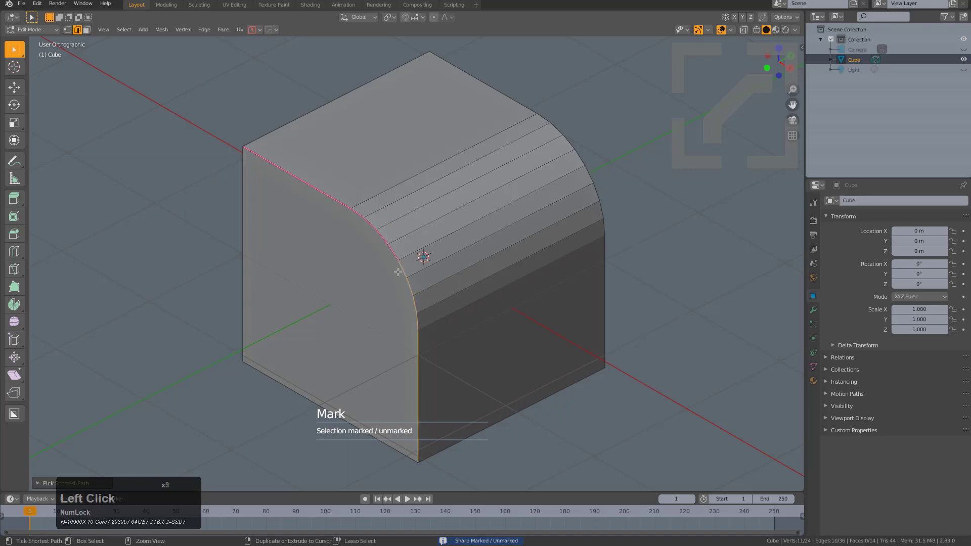
{"action": "key", "text": "q"}
{"action": "left_click", "coordinate": [571, 182]}
{"action": "key", "text": "q"}
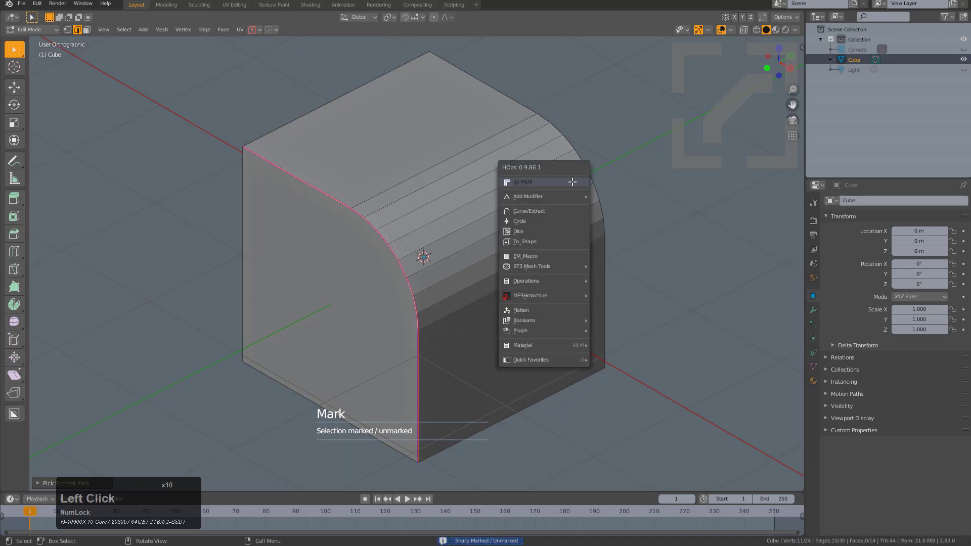
{"action": "left_click", "coordinate": [574, 188]}
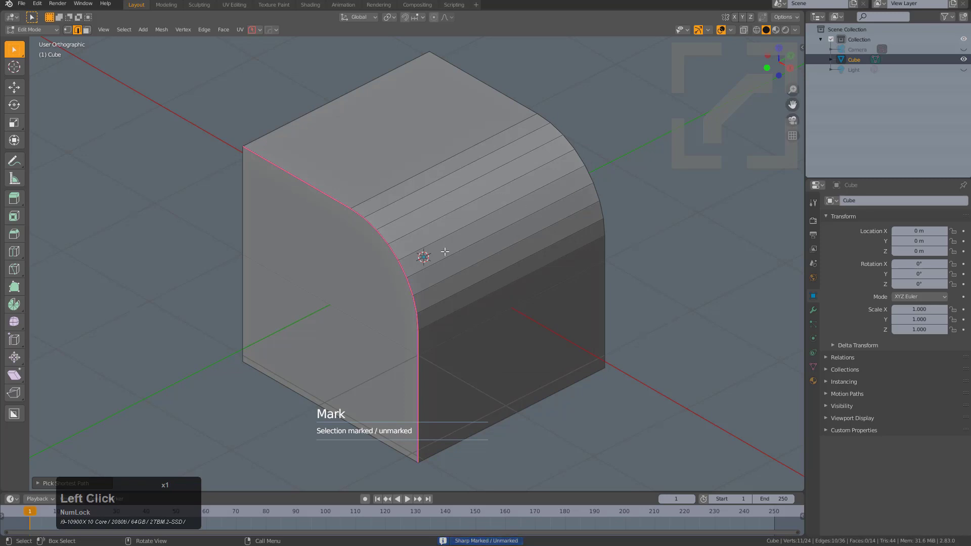
{"action": "key", "text": "q"}
{"action": "left_click", "coordinate": [411, 245]}
{"action": "key", "text": "q"}
{"action": "left_click", "coordinate": [388, 235]}
{"action": "key", "text": "q"}
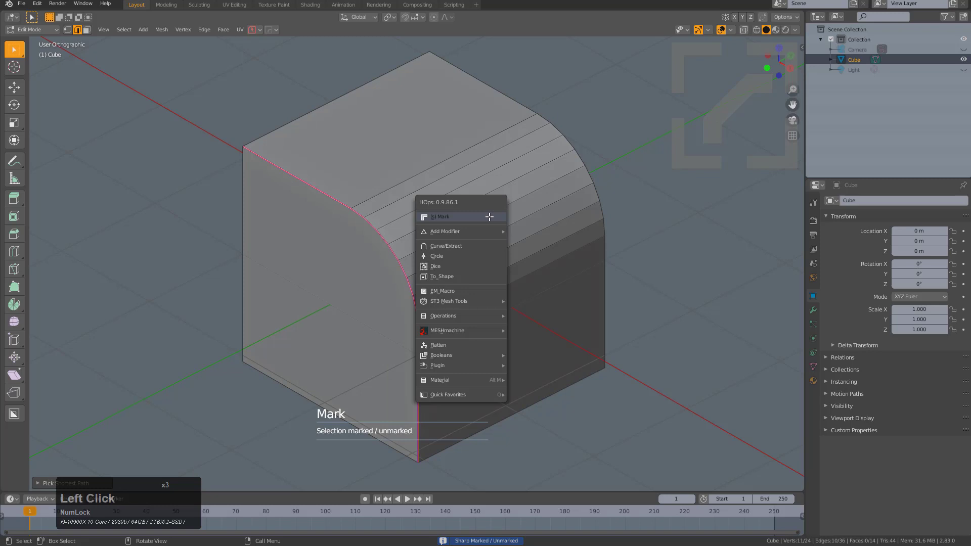
{"action": "left_click", "coordinate": [441, 244]}
- Clear the edge selection and set the Sharp Options so that only Apply sharp is enabled
{"action": "middle_click_drag", "start_coordinate": [486, 234], "coordinate": [409, 237]}
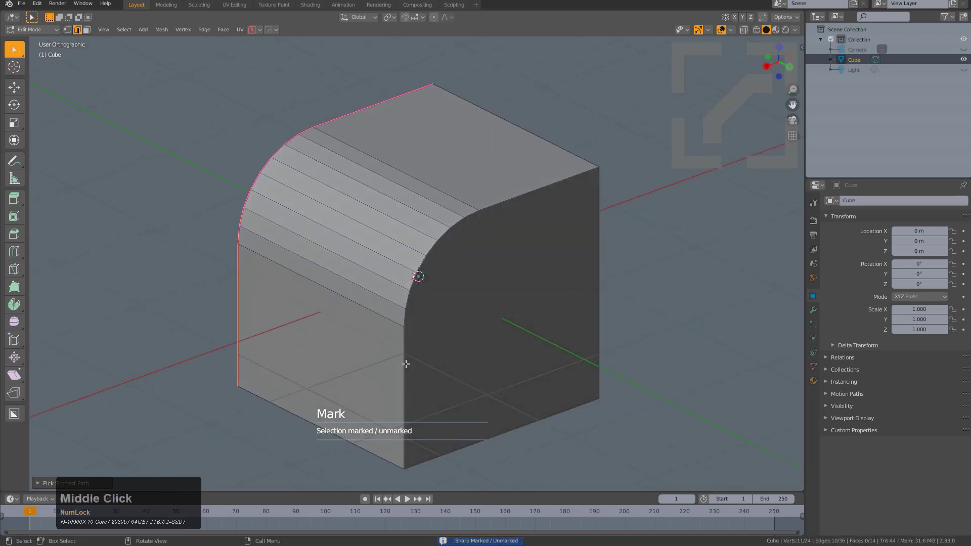
{"action": "left_click", "coordinate": [422, 259]}
{"action": "left_click", "coordinate": [423, 258], "text": "ctrl"}
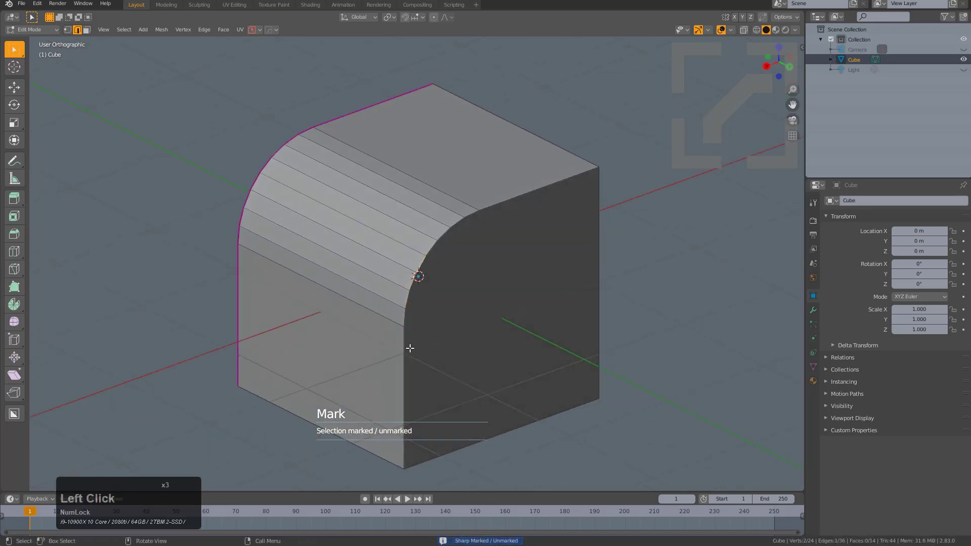
{"action": "left_click", "coordinate": [274, 38]}
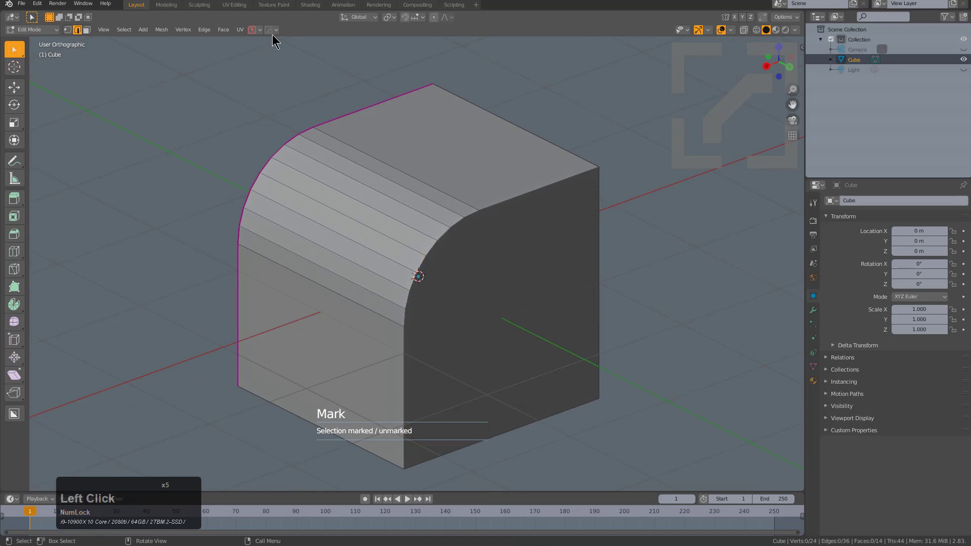
{"action": "left_click", "coordinate": [272, 30]}
{"action": "left_click", "coordinate": [272, 31]}
{"action": "left_click", "coordinate": [231, 124]}
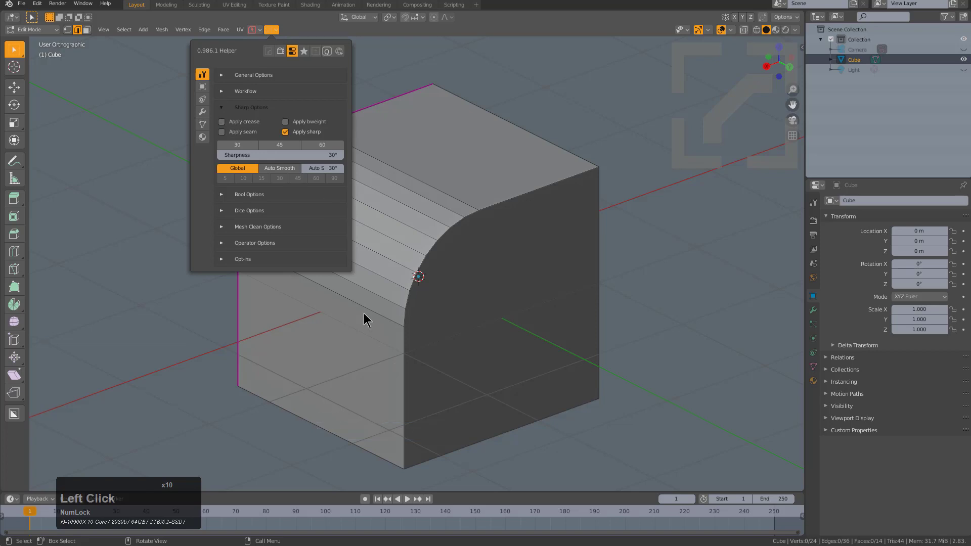
- Mark the path from the opposite side's vertical edge up to the middle of the rounded corner
{"action": "left_click", "coordinate": [402, 385]}
{"action": "left_click", "coordinate": [420, 265], "text": "ctrl"}
{"action": "key", "text": "q"}
{"action": "left_click", "coordinate": [523, 247]}
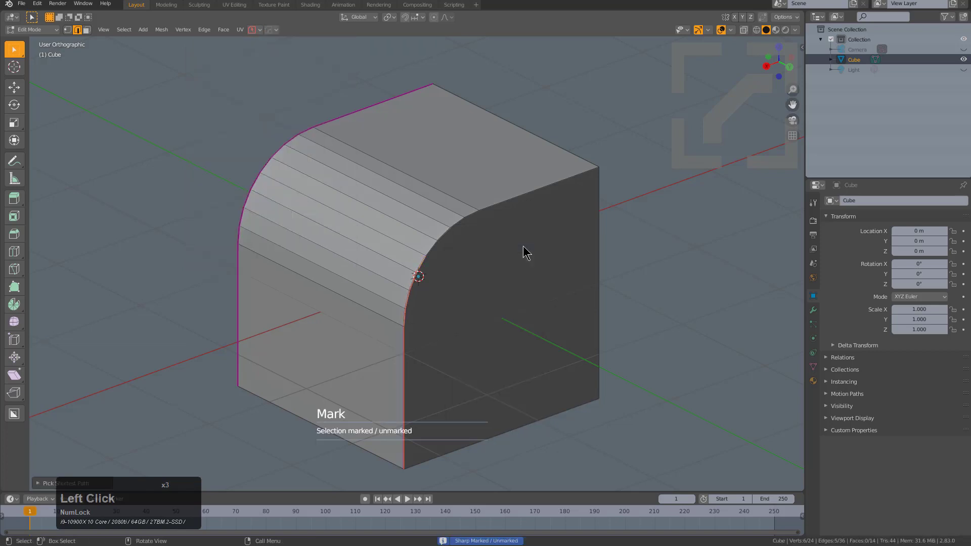
- Extend the selected path over the curve to the top edge, toggle Mark until the whole profile is marked, and deselect everything
{"action": "left_click", "coordinate": [597, 165], "text": "ctrl"}
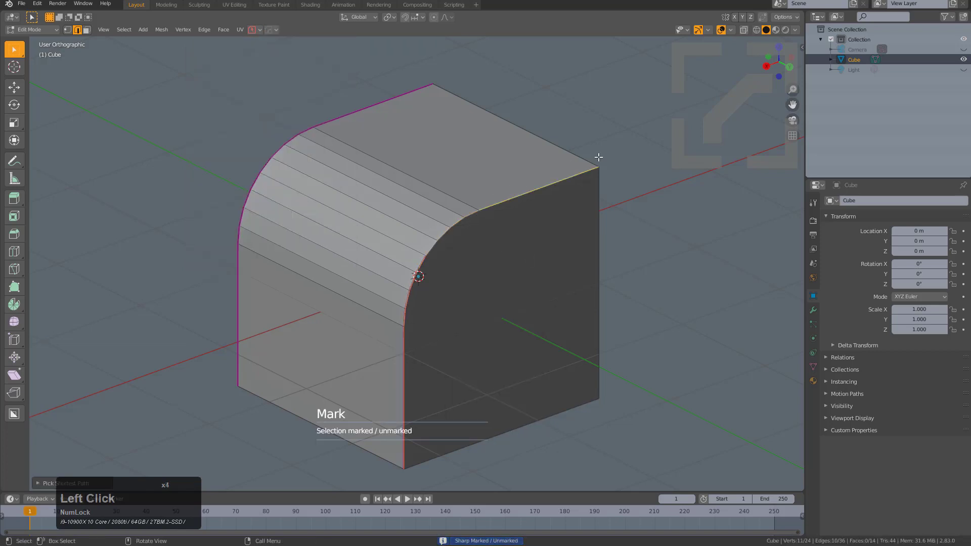
{"action": "key", "text": "q"}
{"action": "left_click", "coordinate": [599, 163]}
{"action": "key", "text": "q"}
{"action": "left_click", "coordinate": [599, 161]}
{"action": "key", "text": "q"}
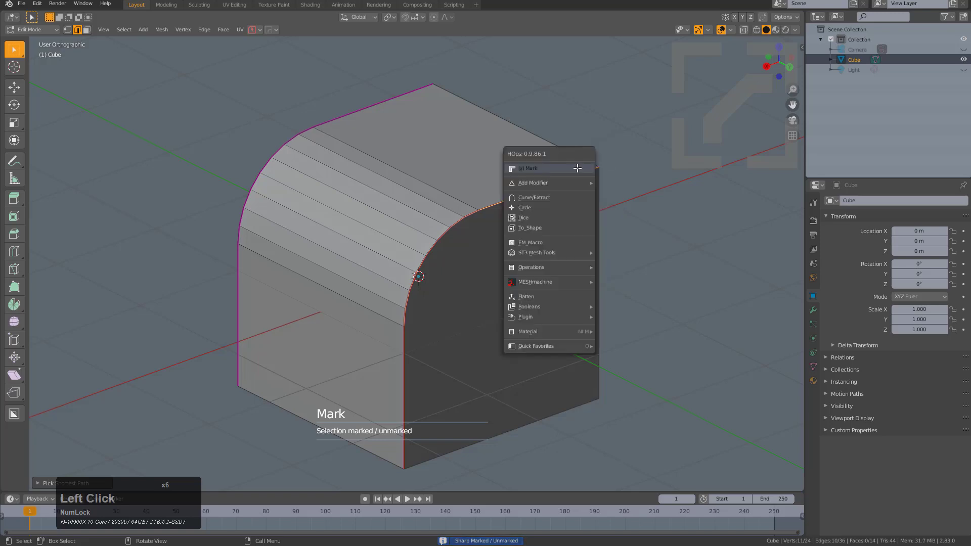
{"action": "left_click", "coordinate": [578, 170]}
{"action": "key", "text": "alt+a"}
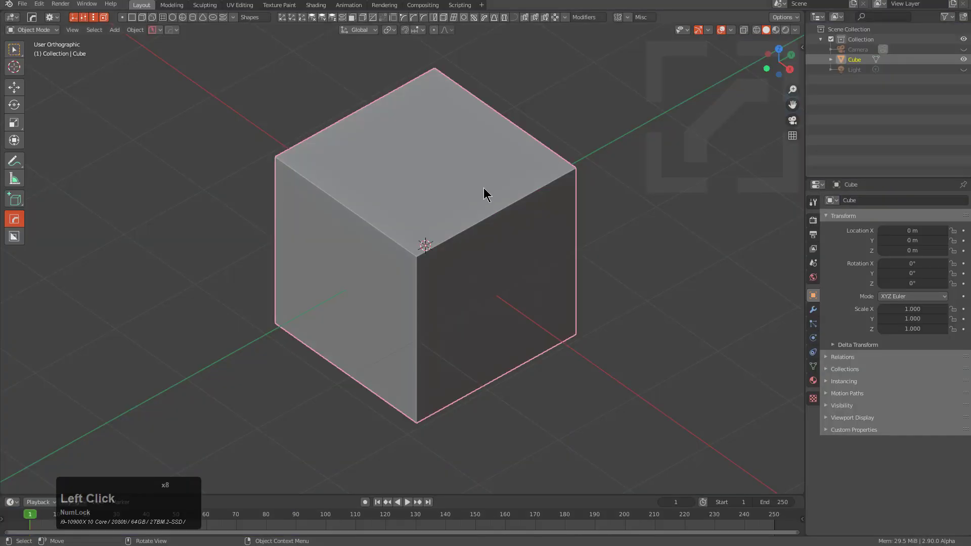
- Bevel one top edge of the fresh cube into a rounded corner about 0.9 m wide with 8 segments
{"action": "middle_click_drag", "start_coordinate": [483, 189], "coordinate": [613, 211]}
{"action": "scroll", "coordinate": [510, 225], "scroll_direction": "up", "scroll_amount": 1}
{"action": "key", "text": "a"}
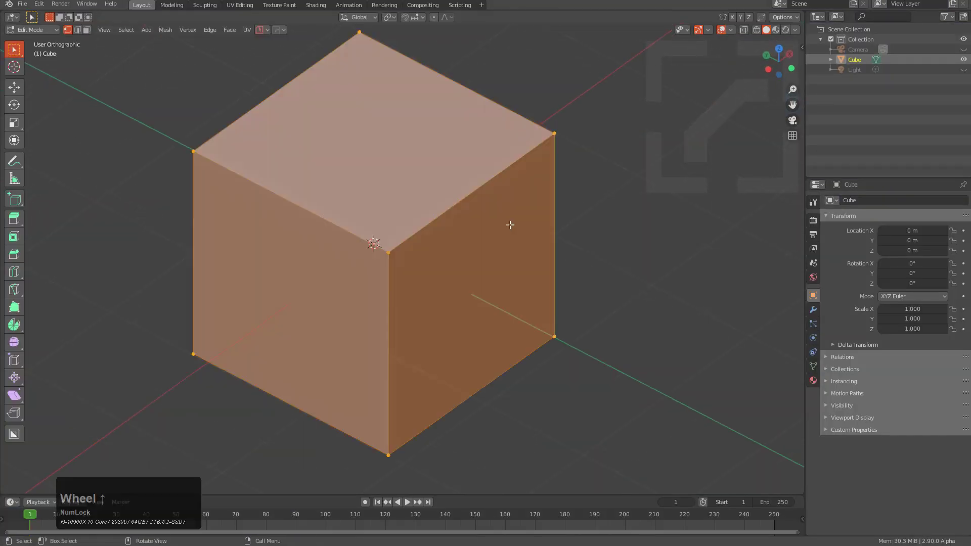
{"action": "scroll", "coordinate": [510, 225], "scroll_direction": "up", "scroll_amount": 1}
{"action": "key", "text": "2"}
{"action": "left_click", "coordinate": [454, 205]}
{"action": "key", "text": "ctrl+b"}
{"action": "scroll", "coordinate": [548, 331], "scroll_direction": "up", "scroll_amount": 7}
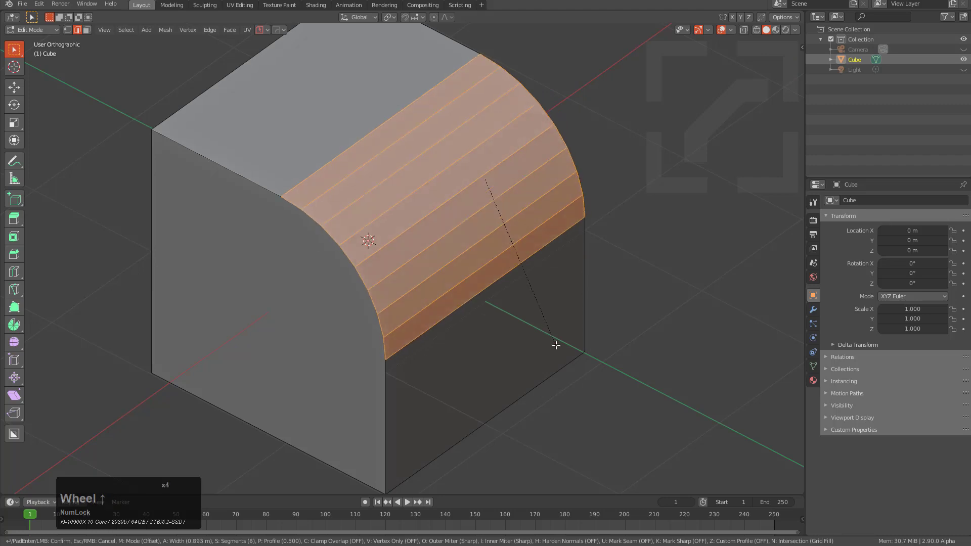
{"action": "left_click", "coordinate": [479, 252]}
- Set the Hard Ops Sharp Options to apply crease and seam, with bweight and sharp disabled
{"action": "left_click", "coordinate": [276, 29]}
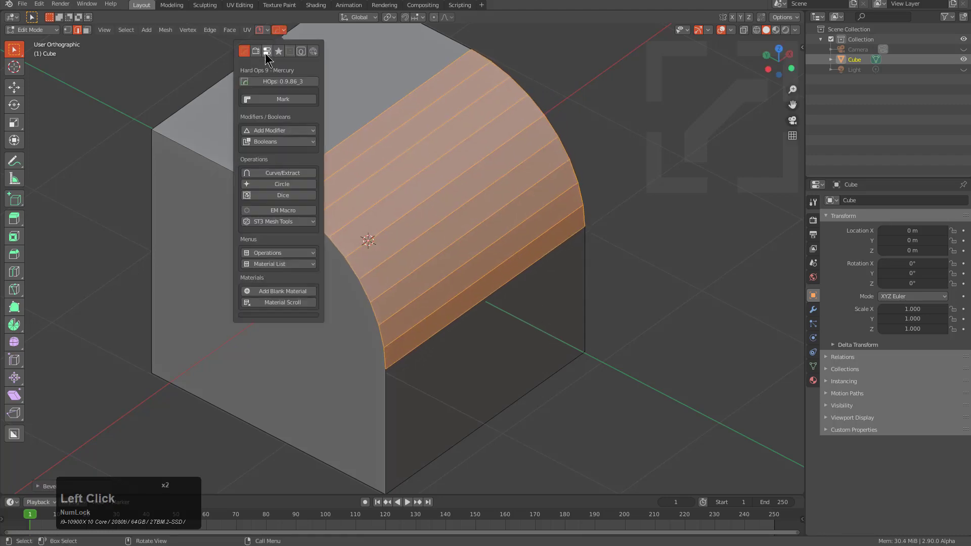
{"action": "left_click", "coordinate": [267, 54]}
{"action": "left_click", "coordinate": [244, 92]}
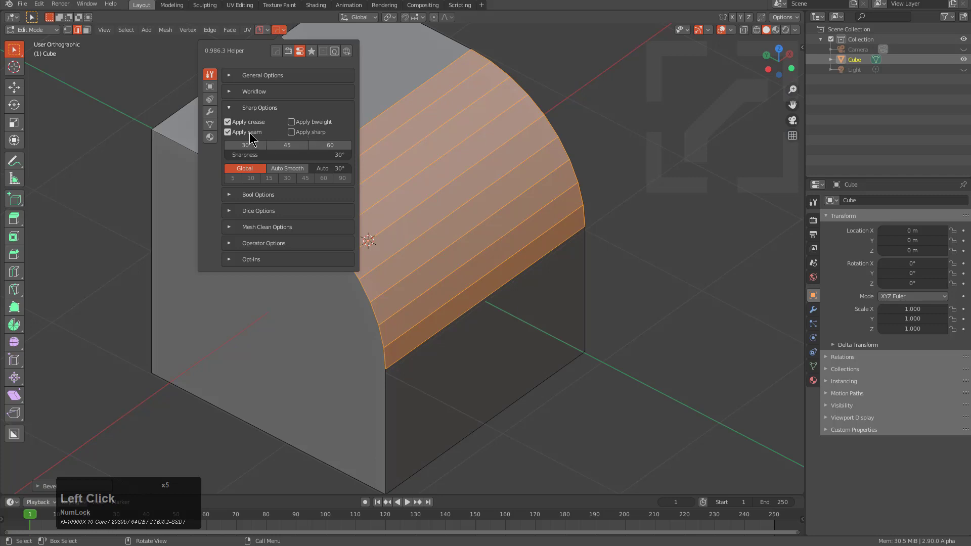
- Select the path from the side face's top edge to the middle of the curve and mark it
{"action": "left_click", "coordinate": [225, 165]}
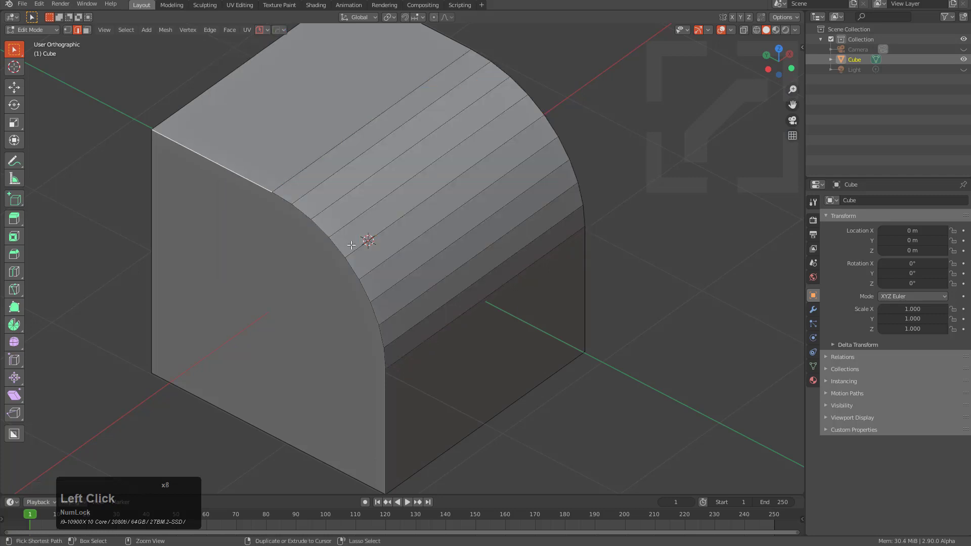
{"action": "left_click", "coordinate": [351, 246], "text": "ctrl"}
{"action": "key", "text": "q"}
{"action": "left_click", "coordinate": [423, 219]}
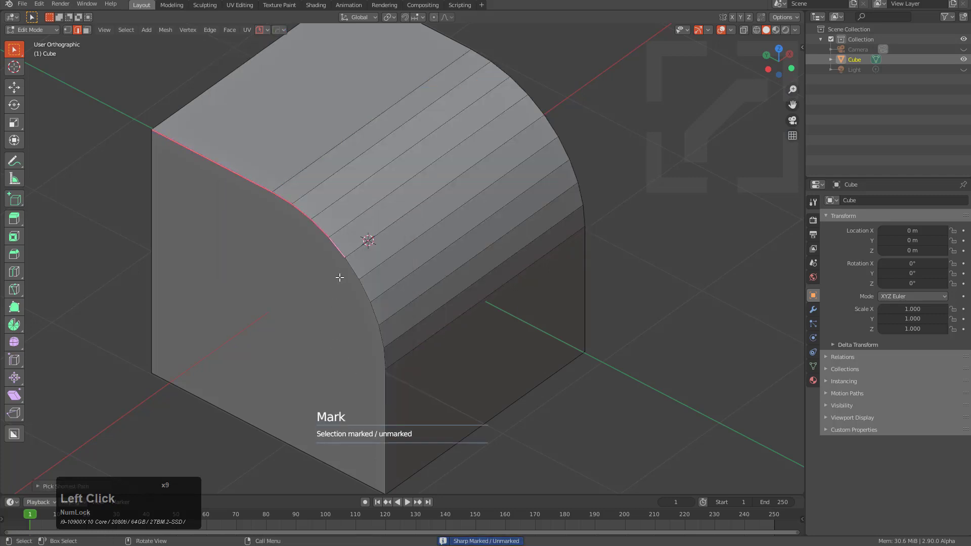
- Extend the path down to the vertical edge's lower corner and toggle Mark on and off along the whole profile
{"action": "left_click", "coordinate": [395, 418], "text": "ctrl"}
{"action": "key", "text": "q"}
{"action": "left_click", "coordinate": [456, 274]}
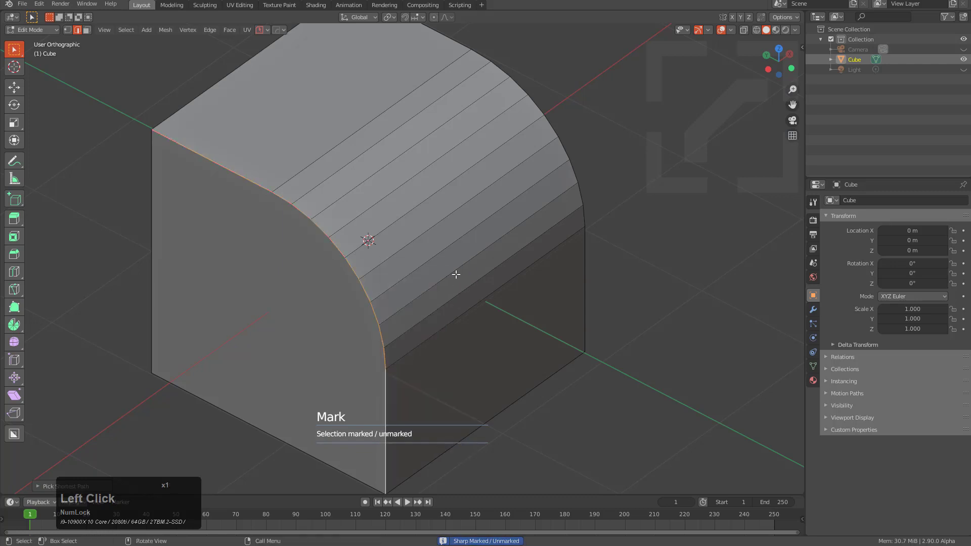
{"action": "key", "text": "q"}
{"action": "left_click", "coordinate": [462, 268]}
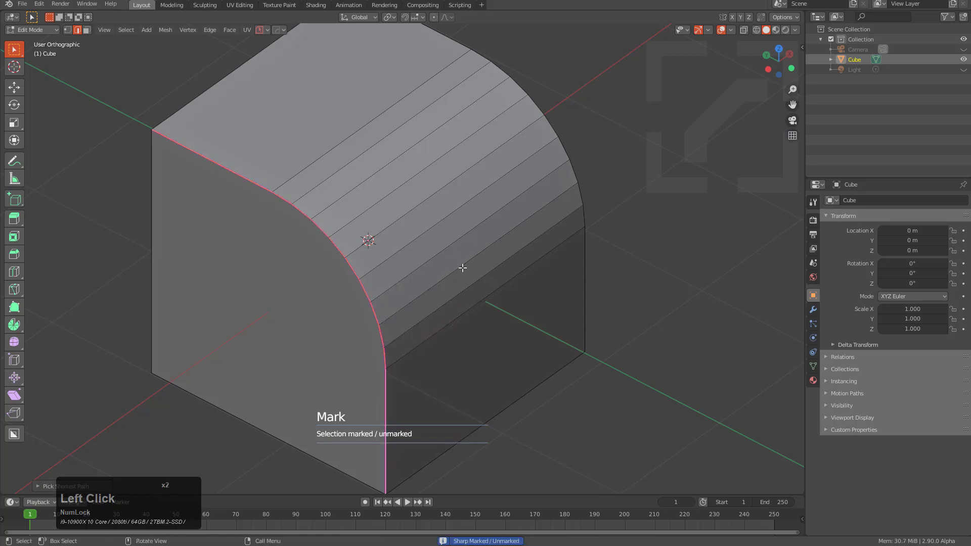
{"action": "key", "text": "q"}
{"action": "left_click", "coordinate": [409, 202]}
- Revise the marking options and mark the path from the top edge to just past mid-curve
{"action": "left_click", "coordinate": [278, 30]}
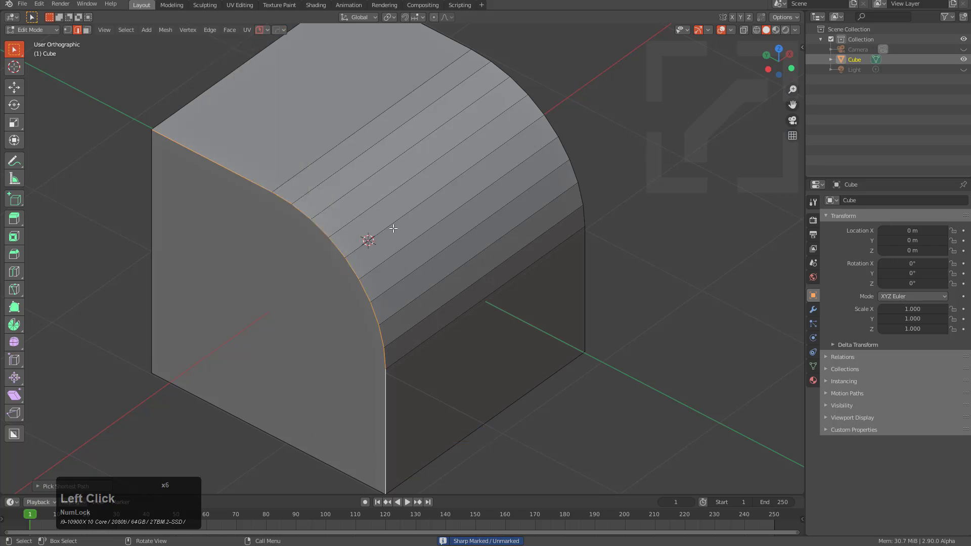
{"action": "left_click", "coordinate": [360, 277]}
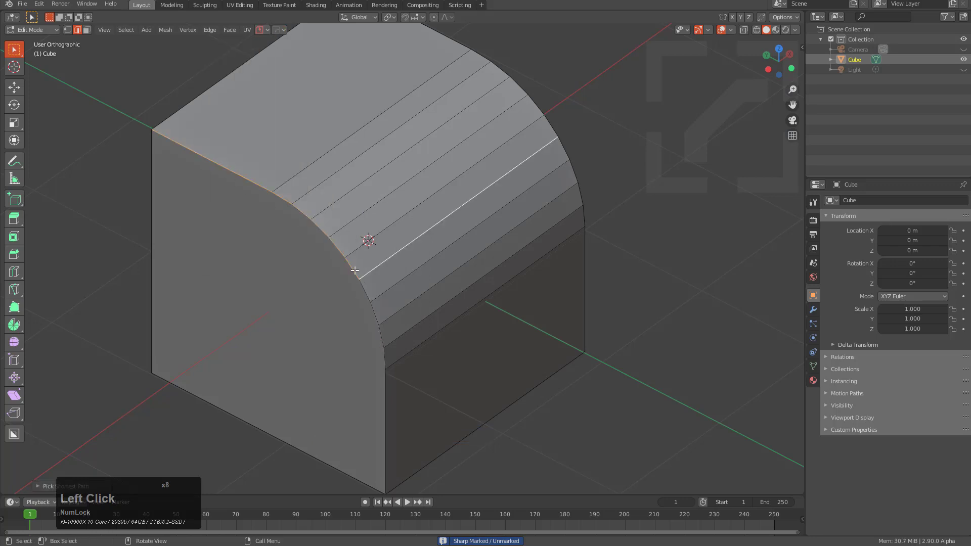
{"action": "key", "text": "q"}
{"action": "left_click", "coordinate": [436, 256]}
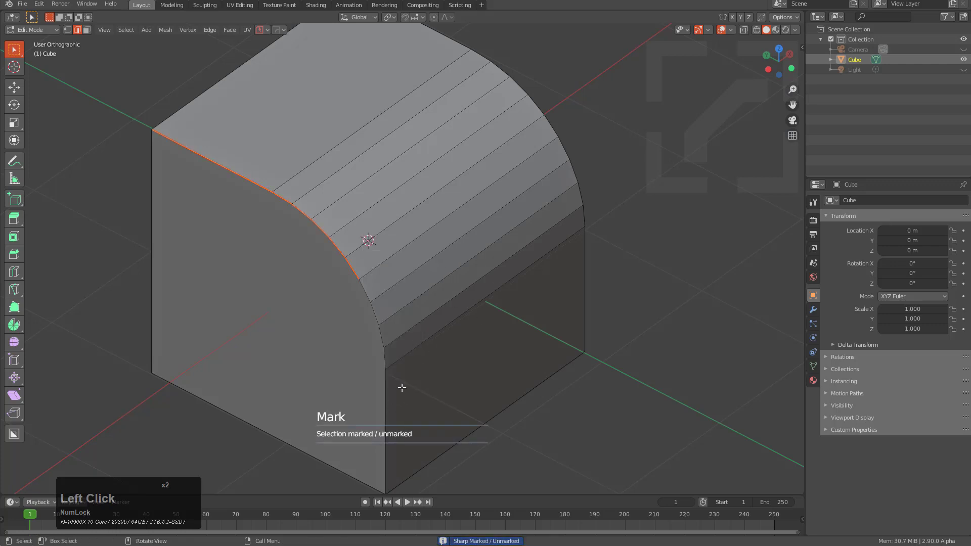
- Mark the vertical edge and the remaining lower curve, and toggle the marks off along the whole profile
{"action": "left_click", "coordinate": [386, 407], "text": "ctrl"}
{"action": "left_click", "coordinate": [362, 286], "text": "ctrl"}
{"action": "key", "text": "q"}
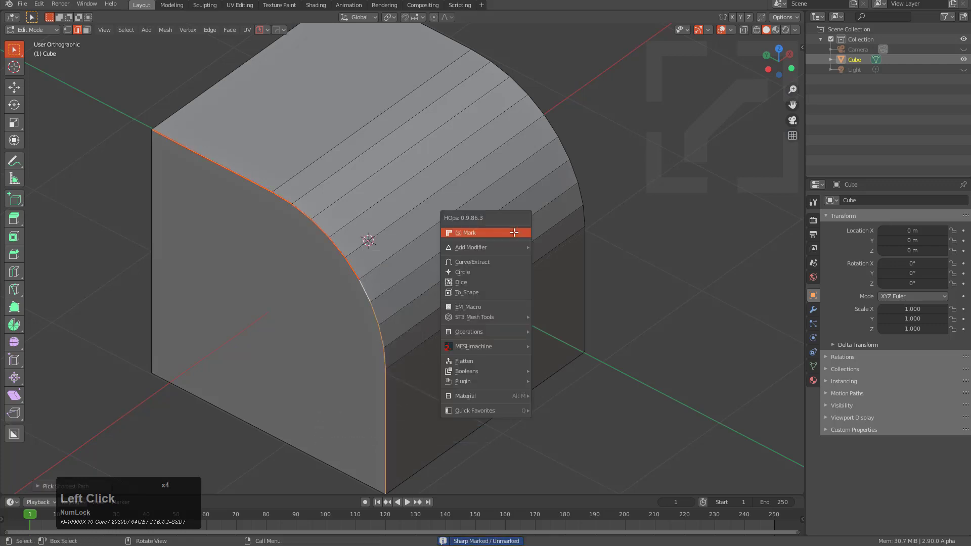
{"action": "left_click", "coordinate": [514, 232]}
{"action": "key", "text": "q"}
{"action": "left_click", "coordinate": [514, 232]}
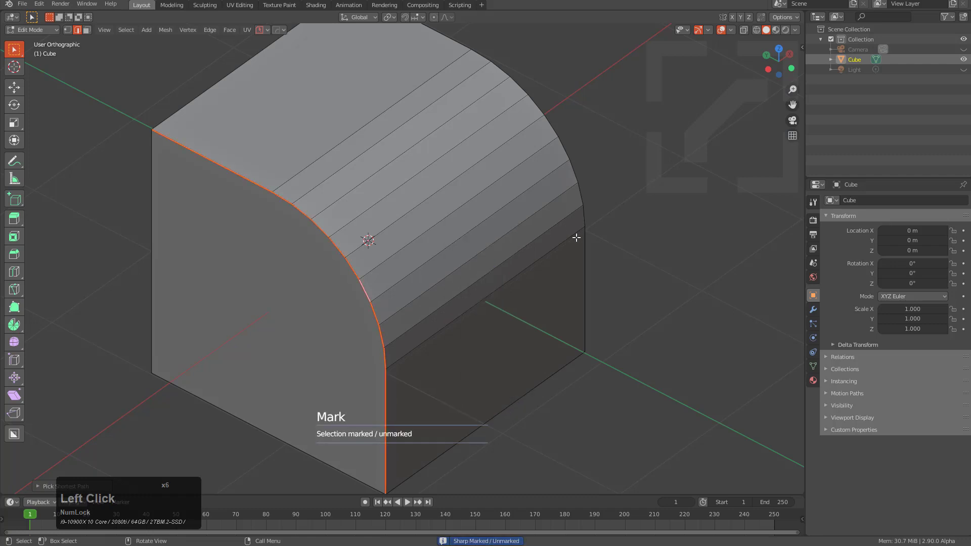
{"action": "middle_click_drag", "start_coordinate": [572, 234], "coordinate": [466, 192]}
{"action": "key", "text": "q"}
{"action": "left_click", "coordinate": [472, 216]}
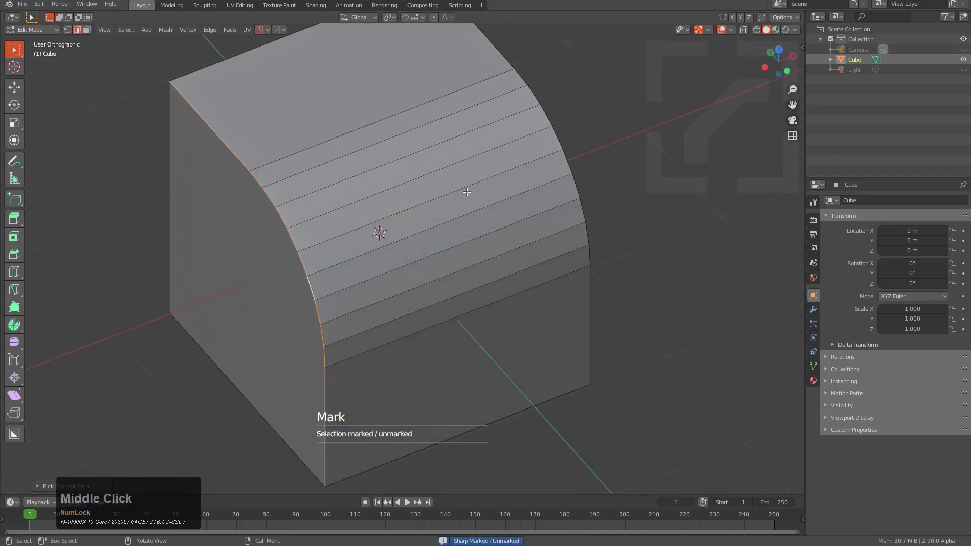
- Turn crease and seam off in the Sharp Options and mark the opposite side's vertical edge and lower curve
{"action": "left_click", "coordinate": [280, 30]}
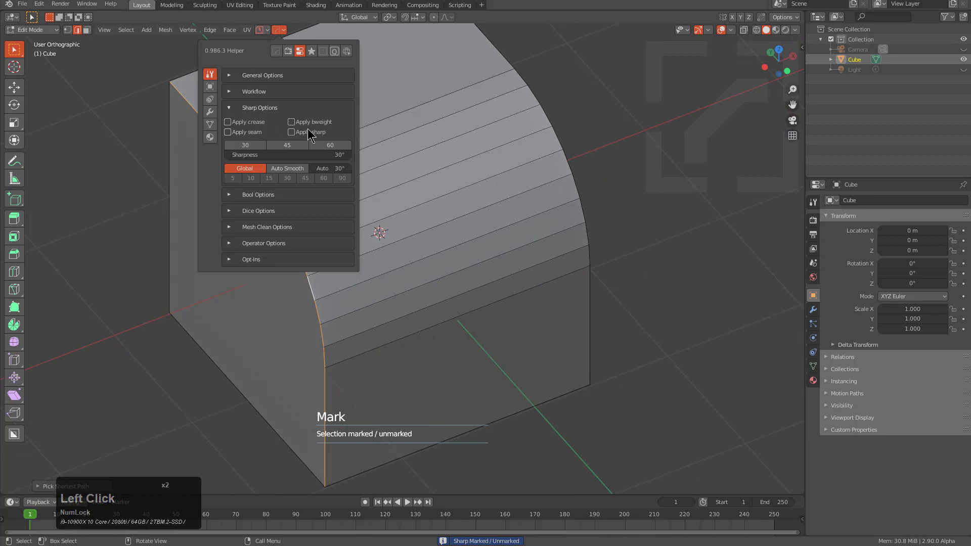
{"action": "middle_click_drag", "start_coordinate": [504, 309], "coordinate": [412, 301]}
{"action": "left_click", "coordinate": [437, 379]}
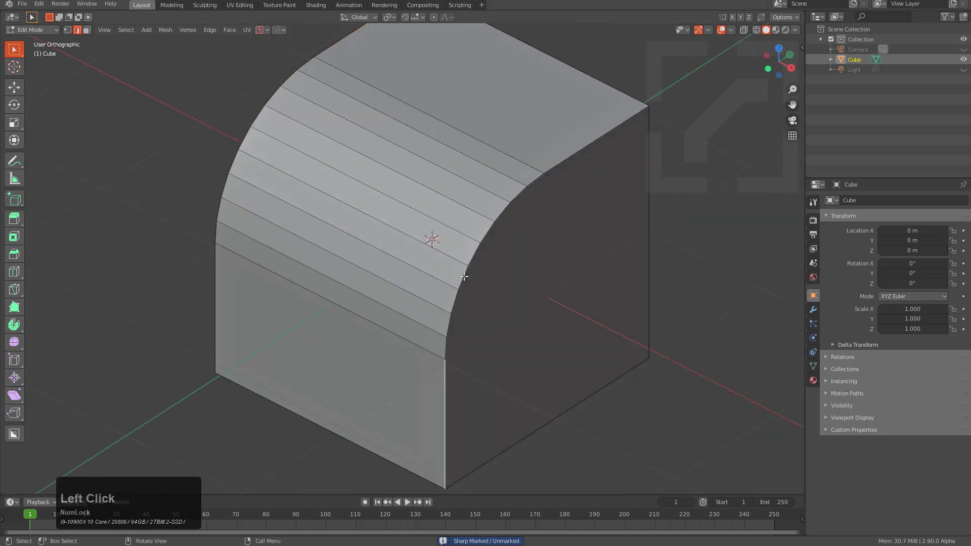
{"action": "left_click", "coordinate": [470, 254], "text": "ctrl"}
{"action": "key", "text": "q"}
{"action": "left_click", "coordinate": [531, 222]}
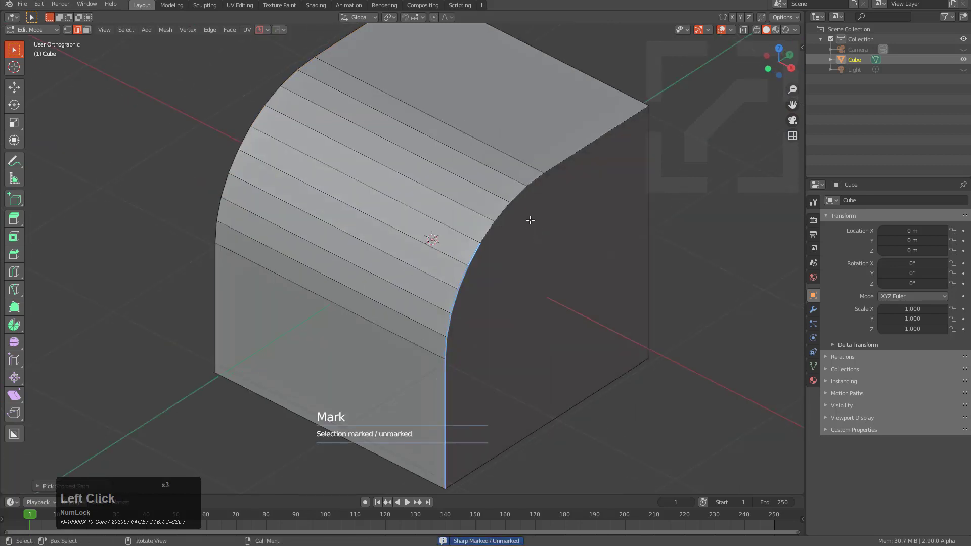
- Toggle Mark on the lower path, extend the selection to the top edge, and toggle Mark on and off along the whole profile
{"action": "key", "text": "q"}
{"action": "left_click", "coordinate": [530, 221]}
{"action": "middle_click_drag", "start_coordinate": [531, 225], "coordinate": [513, 241]}
{"action": "left_click", "coordinate": [551, 191], "text": "ctrl"}
{"action": "key", "text": "q"}
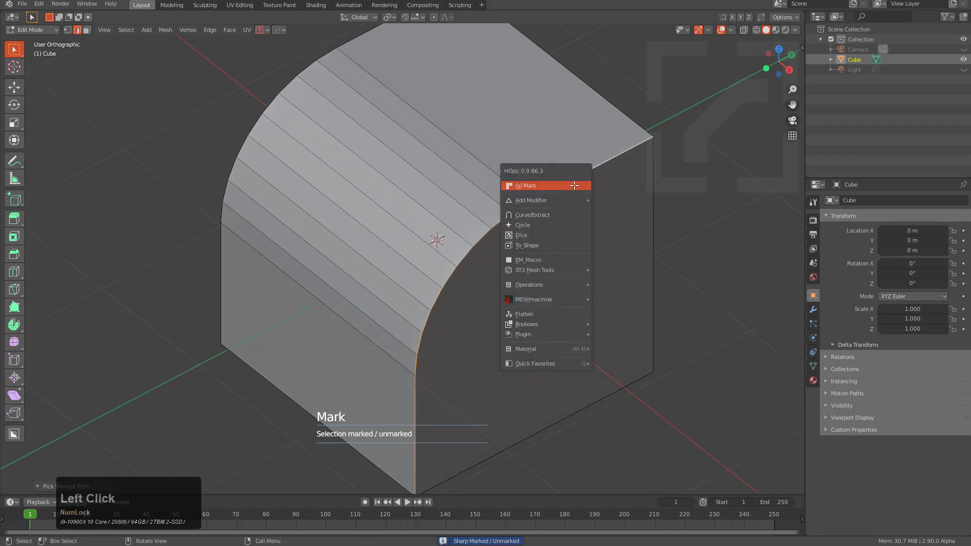
{"action": "left_click", "coordinate": [574, 186]}
{"action": "key", "text": "q"}
{"action": "left_click", "coordinate": [551, 206]}
- Revise the Sharp Options, mark the other side's vertical edge and lower curve, and toggle Mark along the profile up to the top edge
{"action": "middle_click_drag", "start_coordinate": [551, 205], "coordinate": [527, 284]}
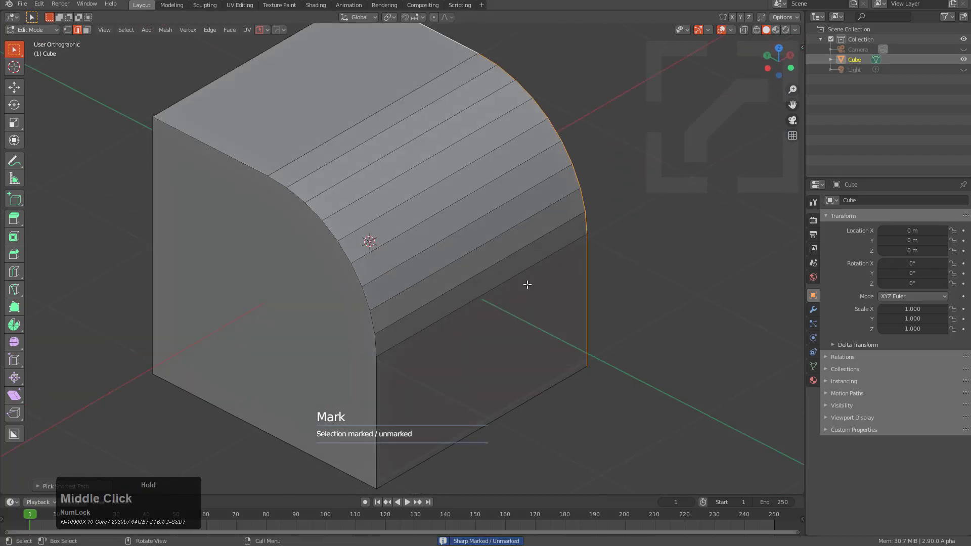
{"action": "left_click", "coordinate": [379, 394]}
{"action": "left_click", "coordinate": [277, 29]}
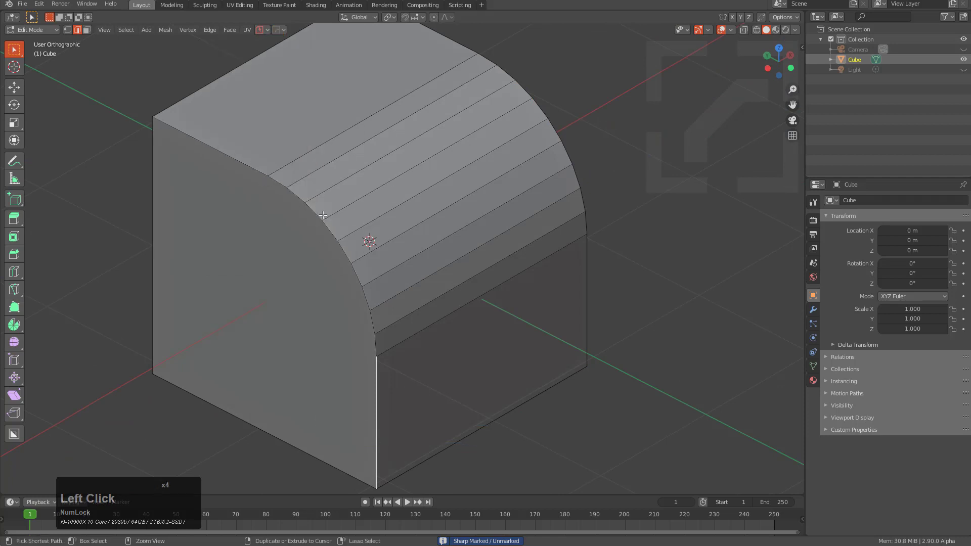
{"action": "left_click", "coordinate": [404, 220], "text": "ctrl"}
{"action": "key", "text": "q"}
{"action": "left_click", "coordinate": [428, 212]}
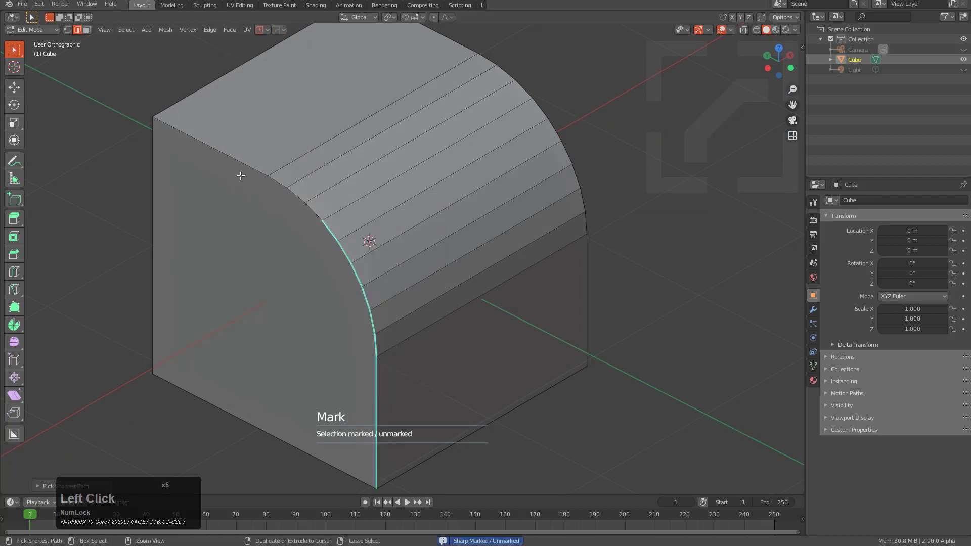
{"action": "key", "text": "q"}
{"action": "left_click", "coordinate": [519, 185]}
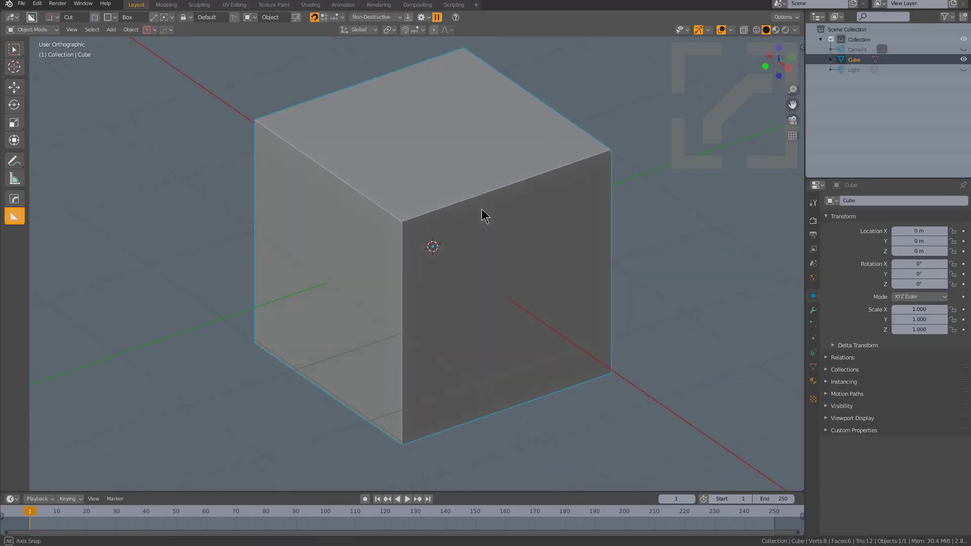
- Add a vertex-group bevel with 8 segments and a width of about 0.361 to the cube's front vertical edge
{"action": "key", "text": "Tab"}
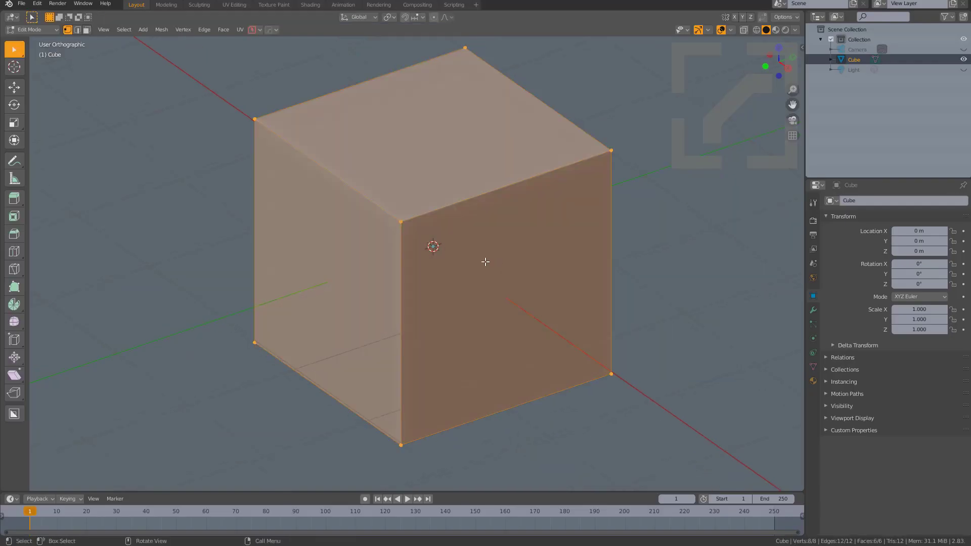
{"action": "key", "text": "2"}
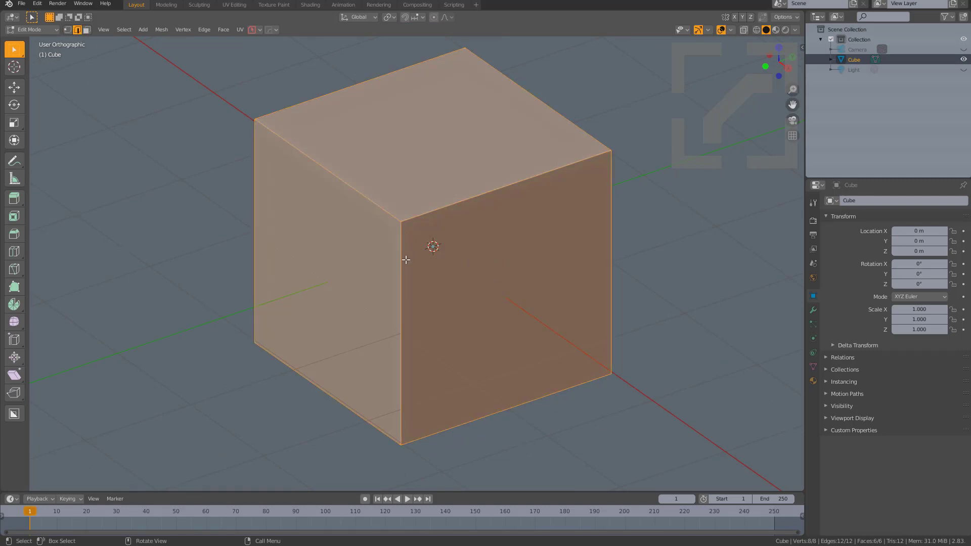
{"action": "left_click", "coordinate": [406, 259]}
{"action": "key", "text": "q"}
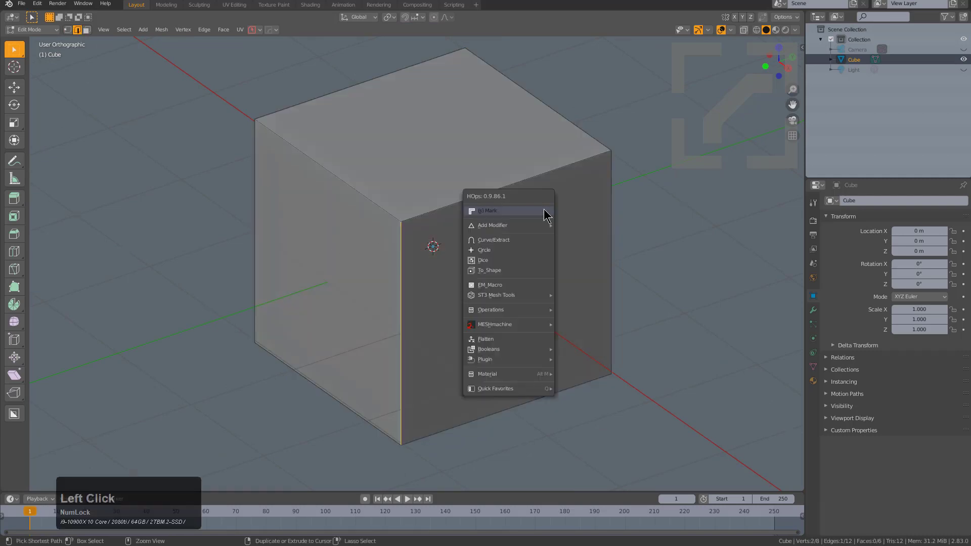
{"action": "left_click", "coordinate": [545, 210]}
{"action": "scroll", "coordinate": [309, 186], "scroll_direction": "up", "scroll_amount": 3}
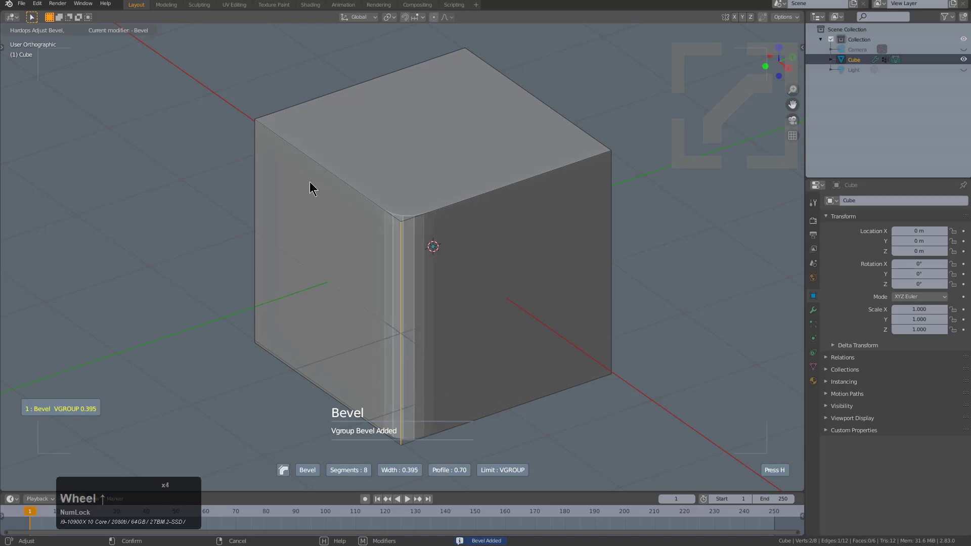
{"action": "left_click", "coordinate": [359, 195]}
- Add a second vertex-group bevel with 13 segments and a width of about 0.764 to the neighbouring vertical edge
{"action": "left_click", "coordinate": [650, 221]}
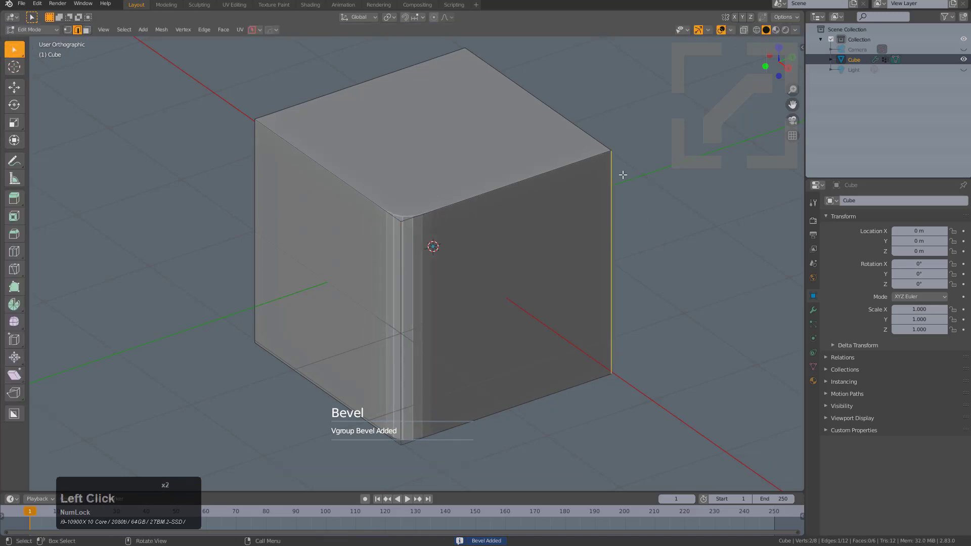
{"action": "key", "text": "q"}
{"action": "left_click", "coordinate": [643, 173]}
{"action": "scroll", "coordinate": [241, 154], "scroll_direction": "up", "scroll_amount": 5}
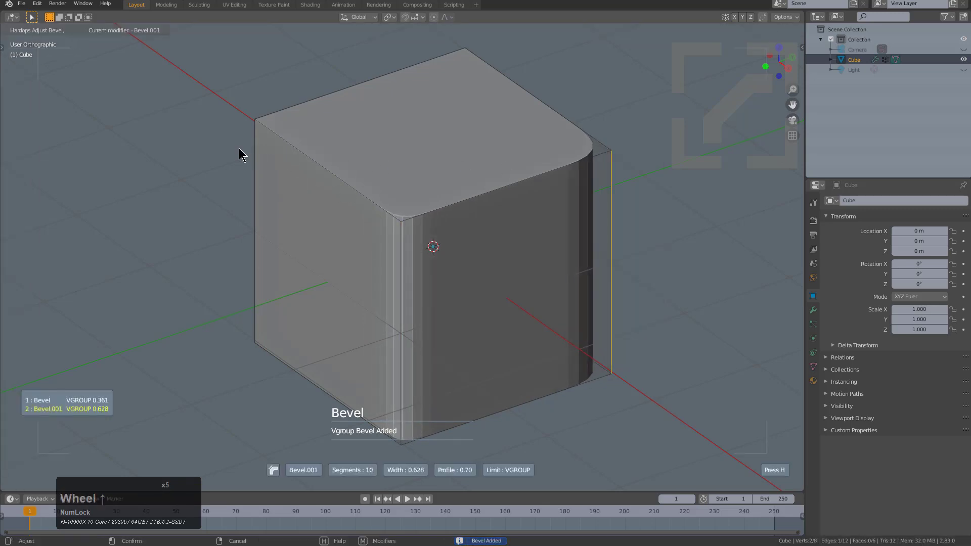
{"action": "left_click", "coordinate": [211, 146]}
- Mirror the beveled cube across the X axis with a mirror modifier
{"action": "middle_click_drag", "start_coordinate": [211, 147], "coordinate": [493, 224]}
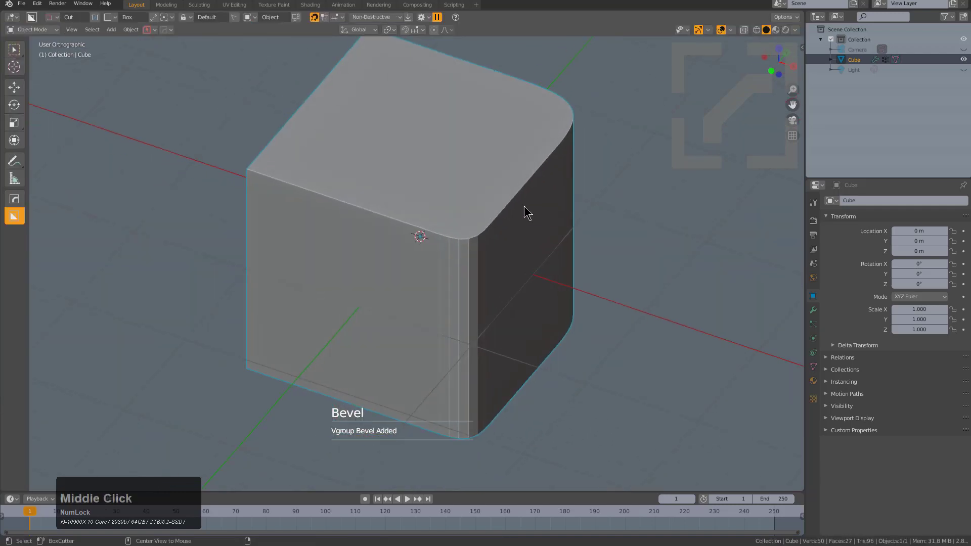
{"action": "key", "text": "alt+x"}
{"action": "left_click", "coordinate": [499, 265]}
{"action": "middle_click_drag", "start_coordinate": [536, 261], "coordinate": [512, 255]}
- Draw a four-point BoxCutter Ngon cut in right view that removes the cube's upper -Y corner, extruded through the whole body
{"action": "key", "text": "d"}
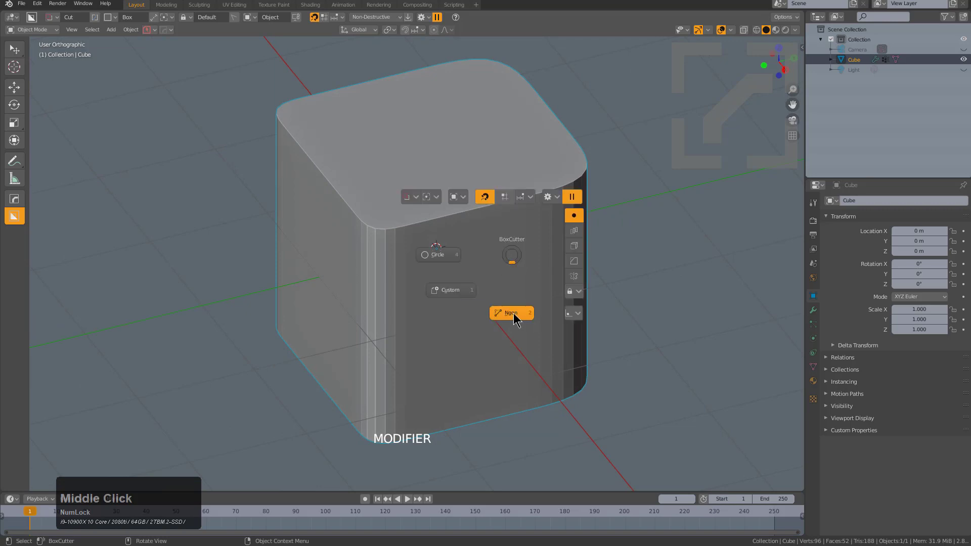
{"action": "left_click", "coordinate": [512, 314]}
{"action": "key", "text": "KP_3"}
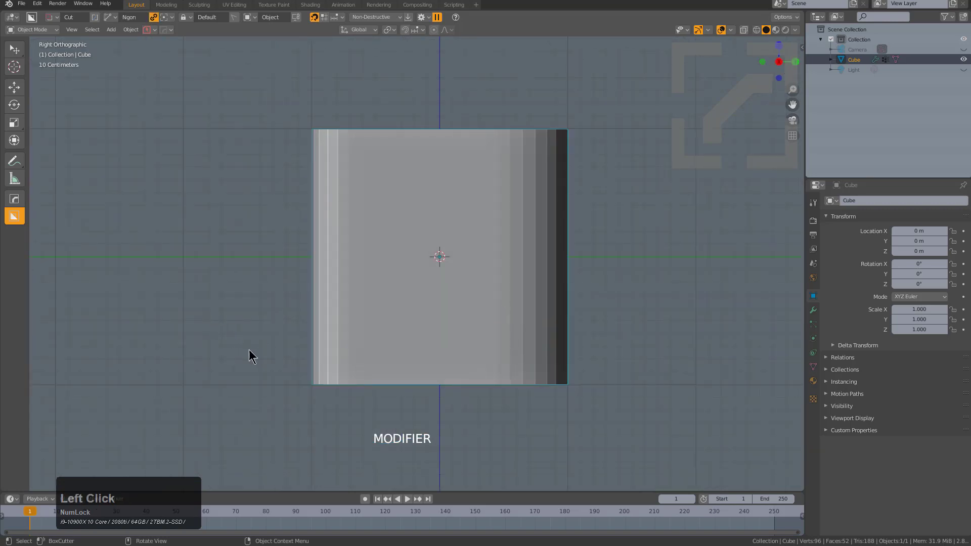
{"action": "left_click", "coordinate": [252, 348]}
{"action": "left_click", "coordinate": [425, 248]}
{"action": "left_click", "coordinate": [424, 77]}
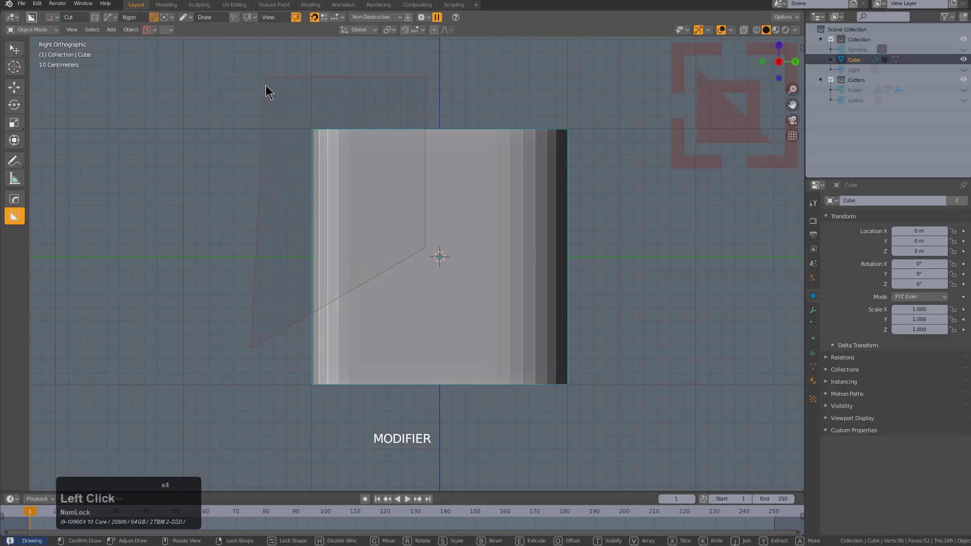
{"action": "mouse_move", "coordinate": [266, 85]}
{"action": "middle_mouse_down"}
{"action": "mouse_move", "coordinate": [299, 115]}
{"action": "mouse_move", "coordinate": [392, 160]}
{"action": "middle_mouse_up"}
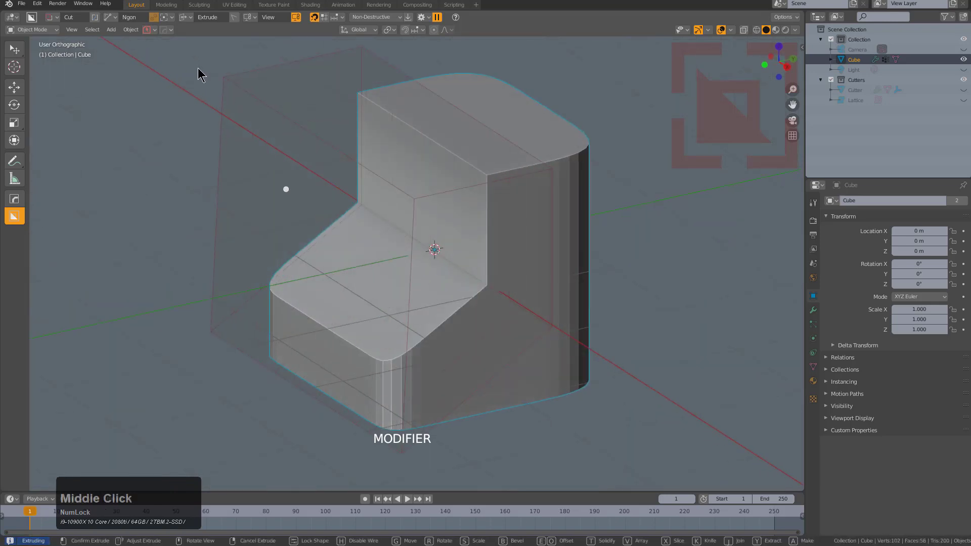
- Bevel the Ngon cutter so the cut's inner corner is rounded, and confirm the cut
{"action": "key", "text": "b"}
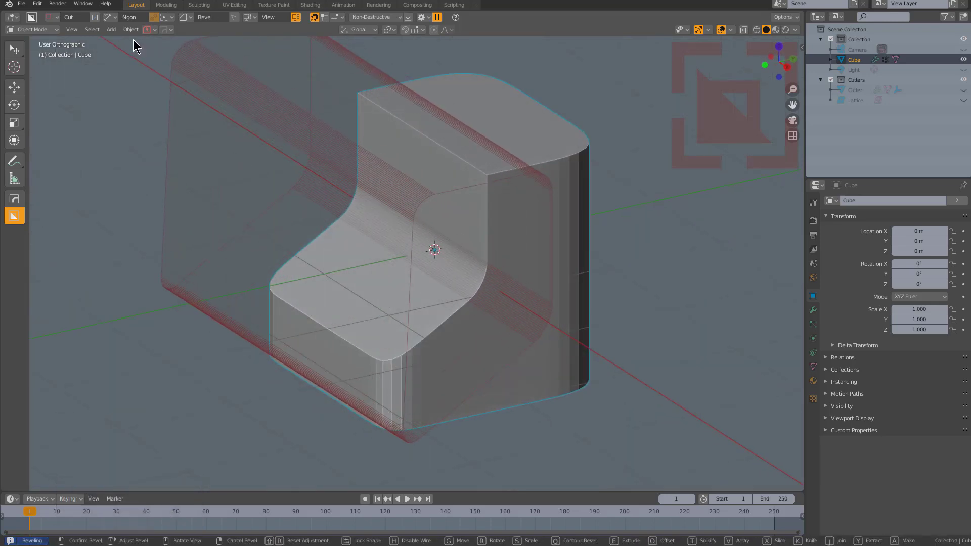
{"action": "left_click", "coordinate": [134, 39]}
{"action": "middle_click_drag", "start_coordinate": [444, 182], "coordinate": [475, 228]}
{"action": "scroll", "coordinate": [533, 219], "scroll_direction": "up", "scroll_amount": 2}
{"action": "middle_click_drag", "start_coordinate": [533, 219], "coordinate": [547, 228]}
{"action": "scroll", "coordinate": [482, 240], "scroll_direction": "down", "scroll_amount": 2}
{"action": "middle_click_drag", "start_coordinate": [481, 240], "coordinate": [474, 237]}
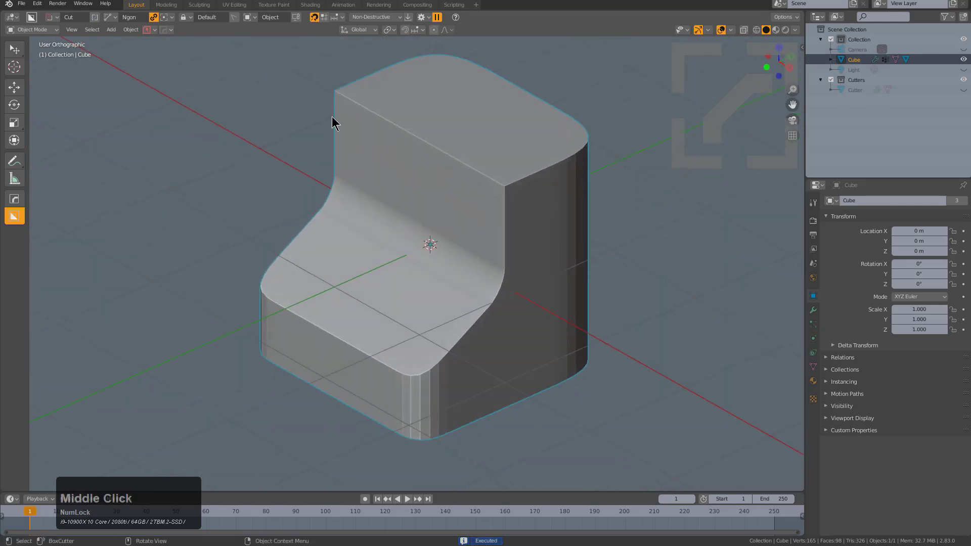
- Run Smart Apply on the cube's modifier stack and inspect the result from the opposite side
{"action": "key", "text": "q"}
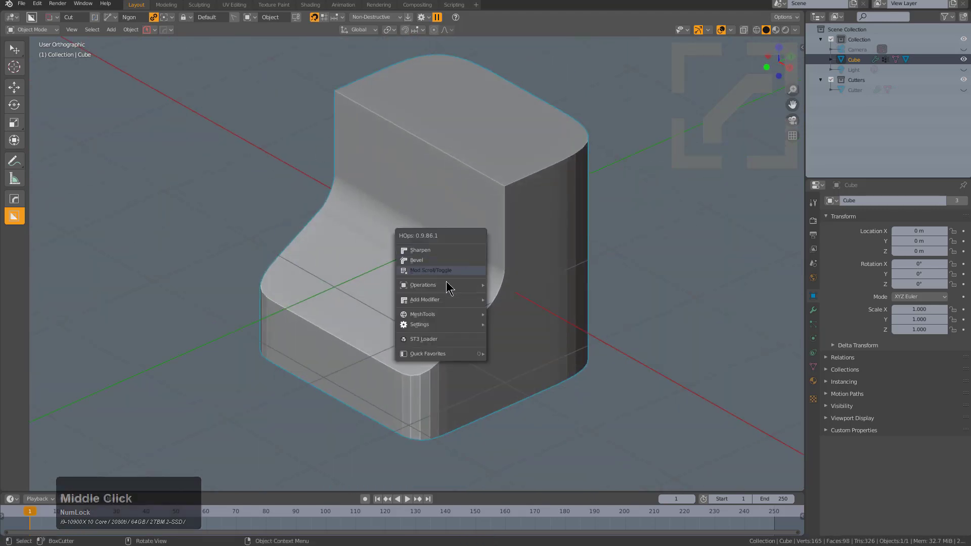
{"action": "mouse_move", "coordinate": [444, 285]}
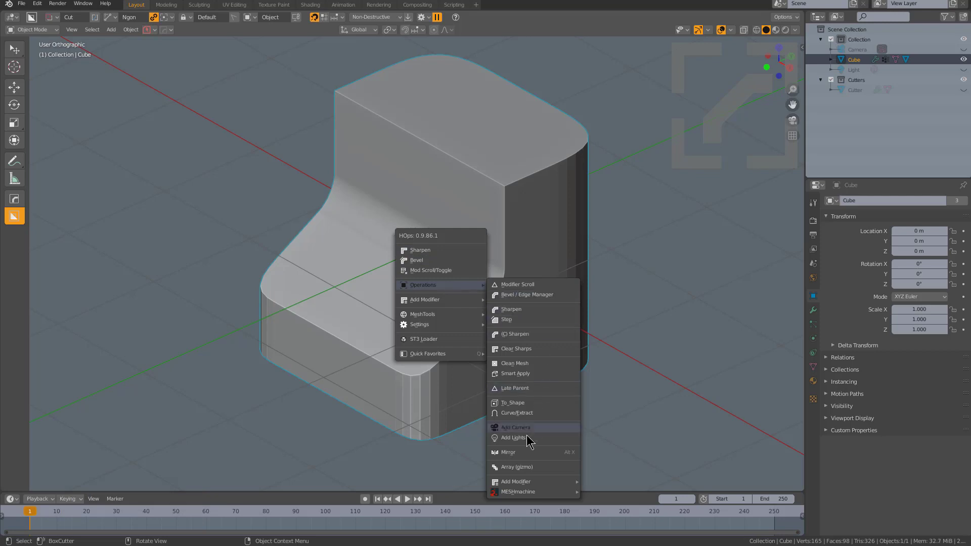
{"action": "left_click", "coordinate": [534, 372]}
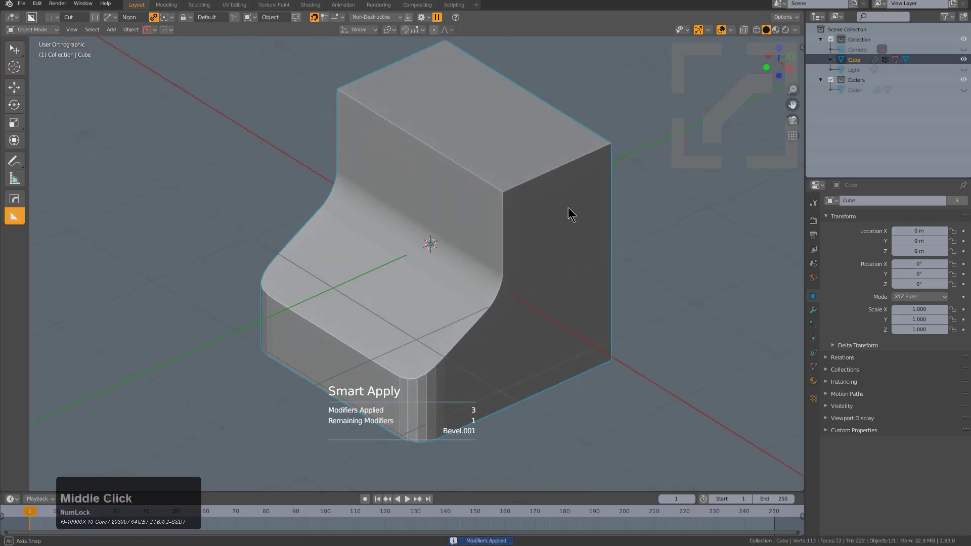
{"action": "middle_click_drag", "start_coordinate": [567, 211], "coordinate": [311, 231]}
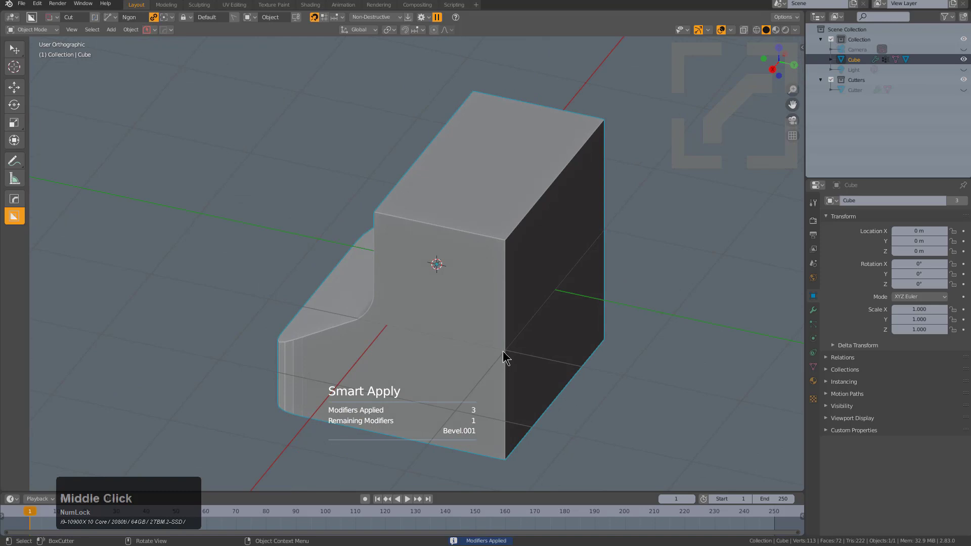
{"action": "middle_click_drag", "start_coordinate": [509, 381], "coordinate": [480, 270]}
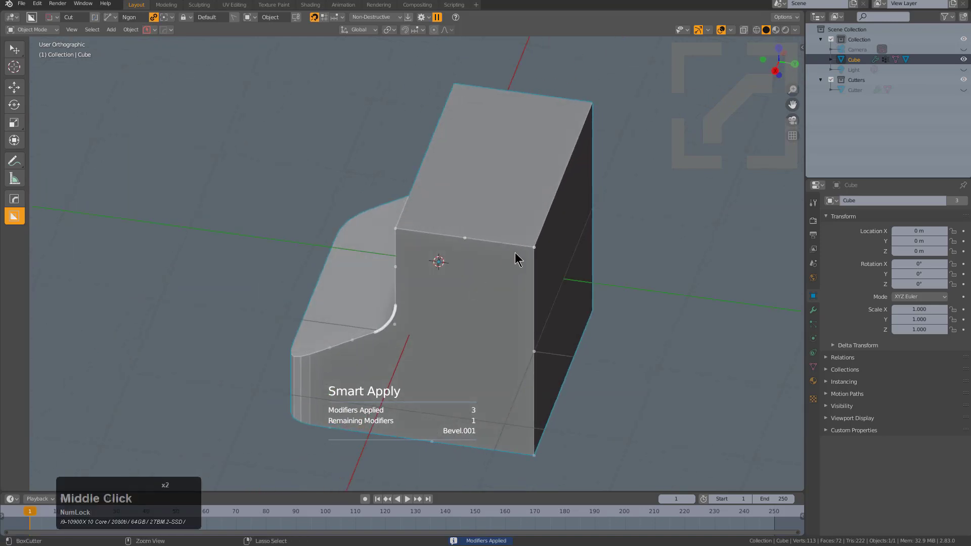
- Review the remaining bevel modifier's settings in the HOps Helper and undo the Smart Apply
{"action": "key", "text": "ctrl+grave"}
{"action": "left_click", "coordinate": [436, 310]}
{"action": "left_click_drag", "start_coordinate": [499, 259], "coordinate": [235, 184]}
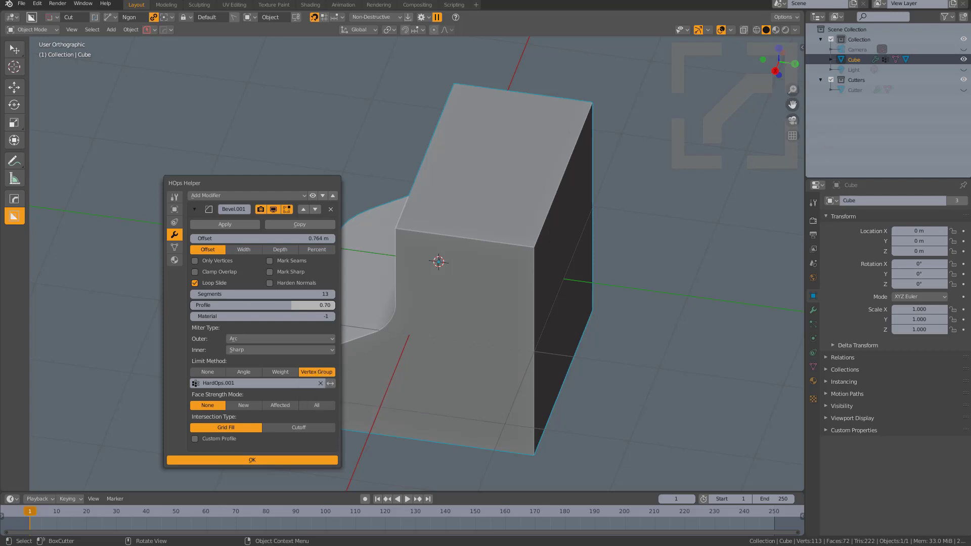
{"action": "left_click", "coordinate": [251, 460]}
{"action": "middle_click_drag", "start_coordinate": [438, 261], "coordinate": [500, 272]}
{"action": "key", "text": "ctrl+z"}
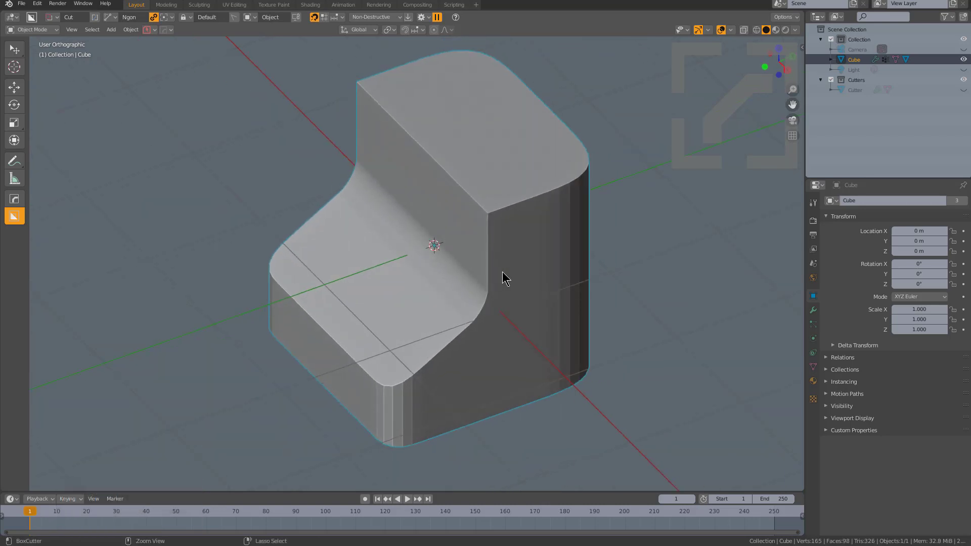
- Copy the cut cube, switch to the Blender 2.90 Alpha window, and replace its default cube with the pasted objects
{"action": "left_click", "coordinate": [472, 171]}
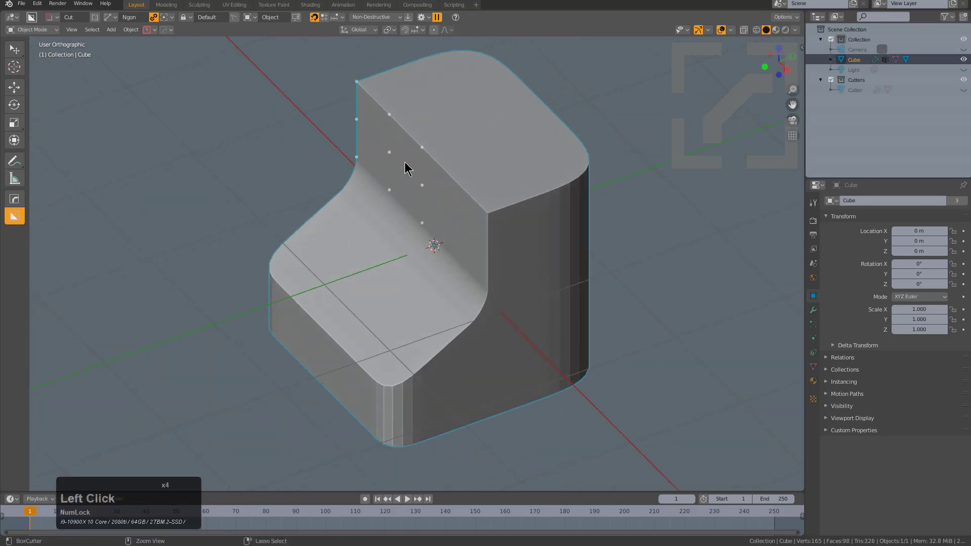
{"action": "key", "text": "ctrl+c"}
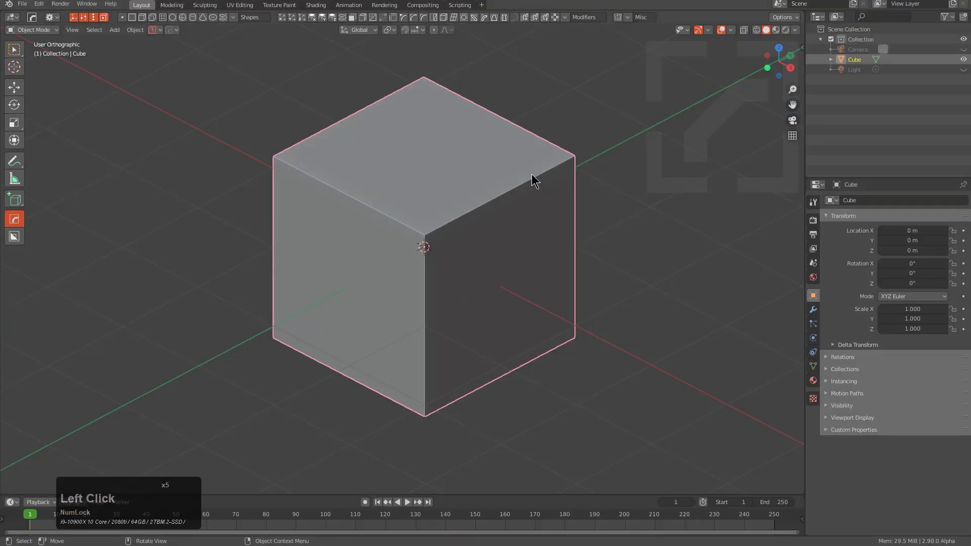
{"action": "middle_click_drag", "start_coordinate": [532, 174], "coordinate": [539, 218]}
{"action": "key", "text": "x"}
{"action": "left_click", "coordinate": [533, 218]}
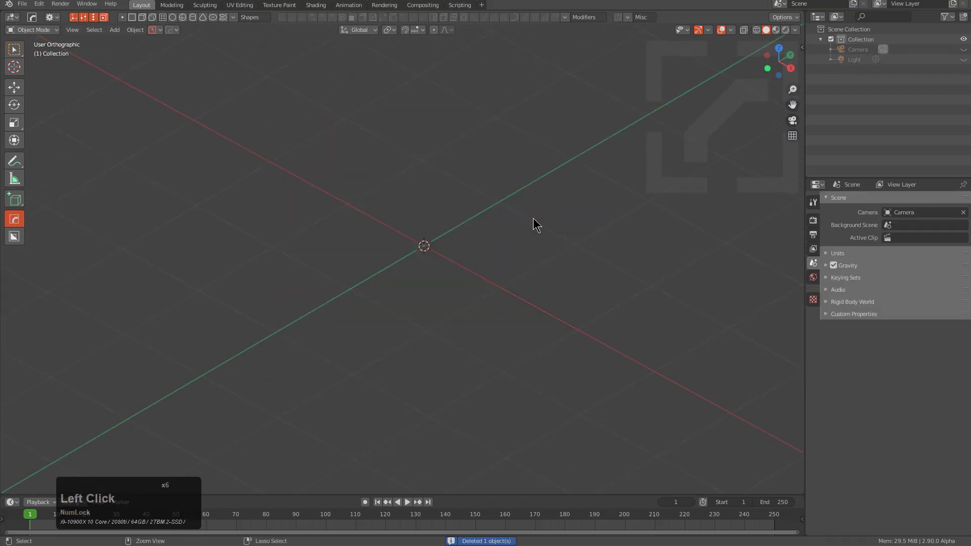
{"action": "key", "text": "ctrl+v"}
{"action": "middle_click_drag", "start_coordinate": [516, 169], "coordinate": [519, 242]}
{"action": "middle_click_drag", "start_coordinate": [318, 205], "coordinate": [343, 156]}
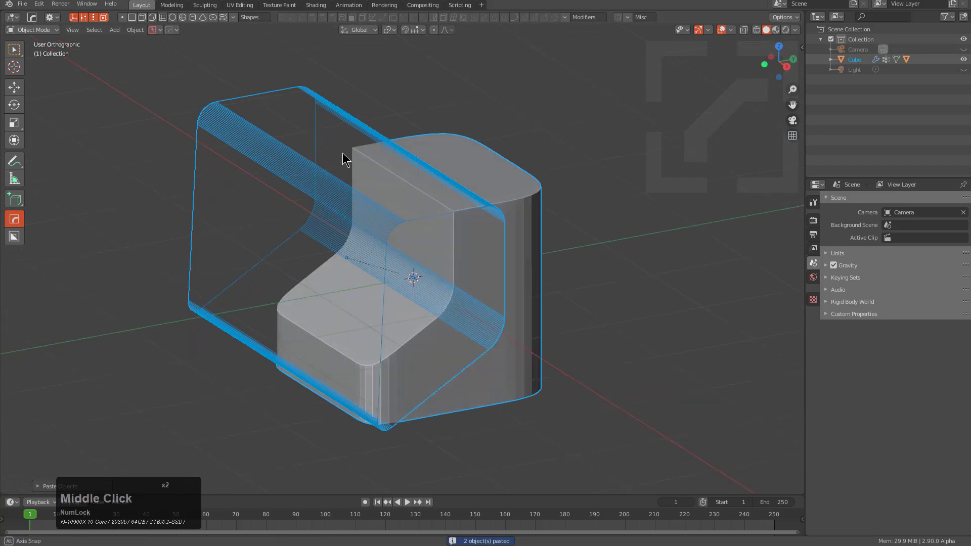
{"action": "scroll", "coordinate": [240, 104], "scroll_direction": "up", "scroll_amount": 2}
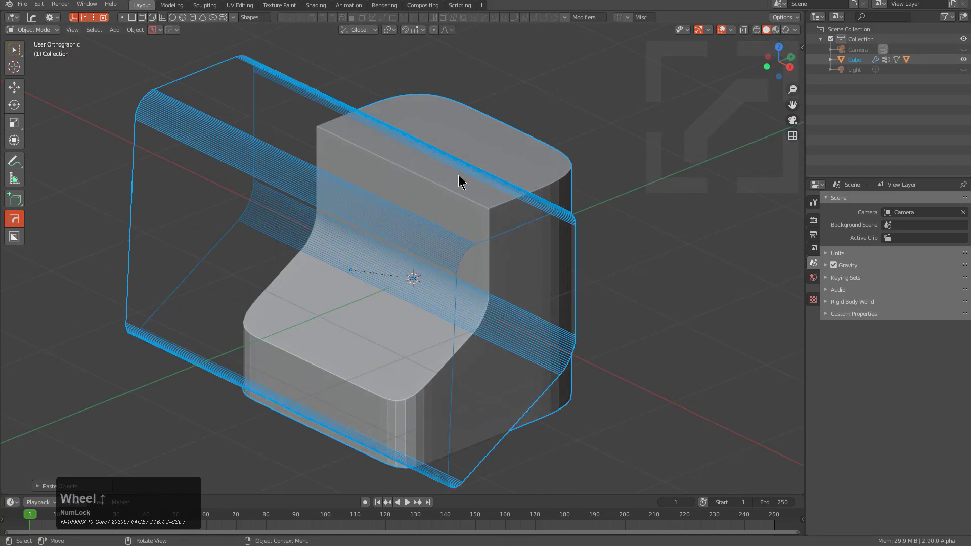
- Make the pasted cube active with its cutter selected and run Unify/Evict to move the cutter into a Cutters collection
{"action": "middle_click_drag", "start_coordinate": [469, 251], "coordinate": [467, 248]}
{"action": "left_click", "coordinate": [465, 241], "text": "alt"}
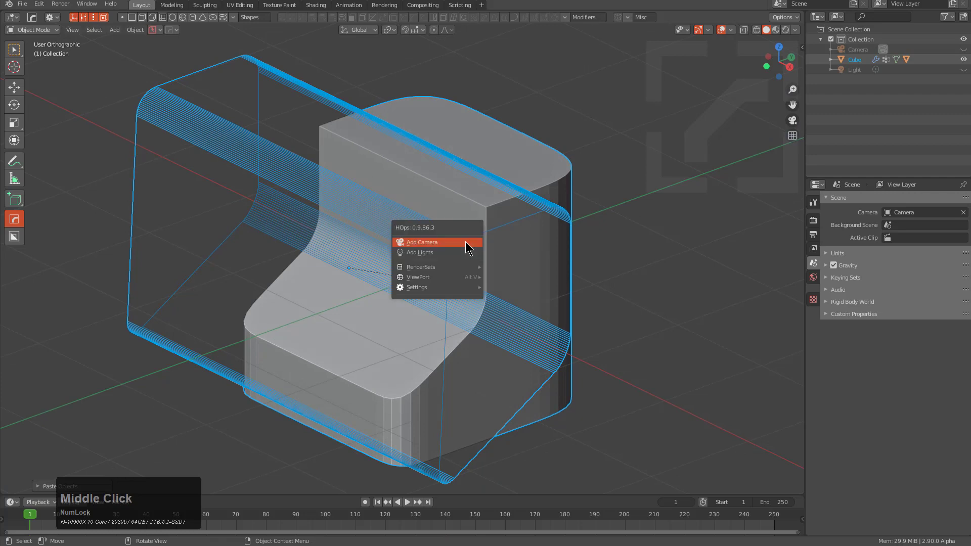
{"action": "left_click", "coordinate": [438, 257]}
{"action": "key", "text": "q"}
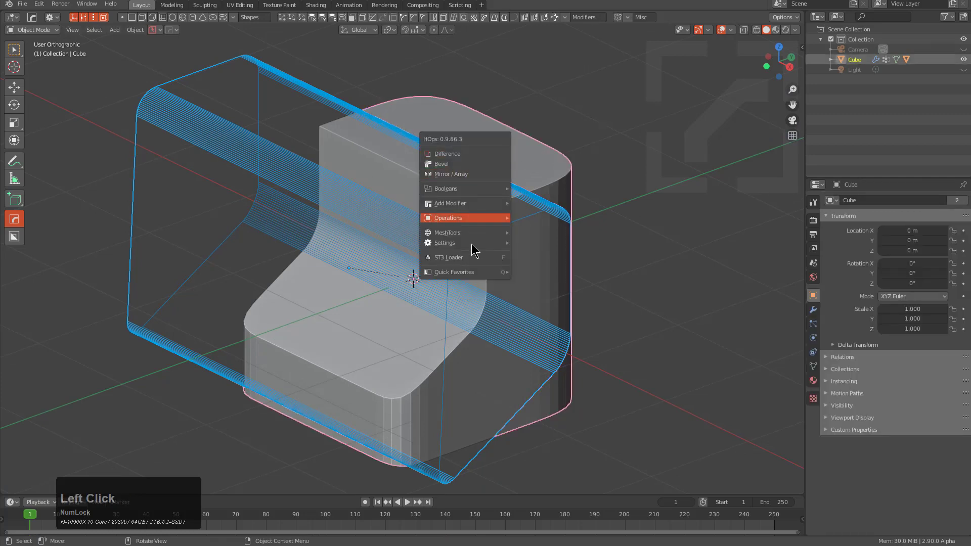
{"action": "mouse_move", "coordinate": [501, 243]}
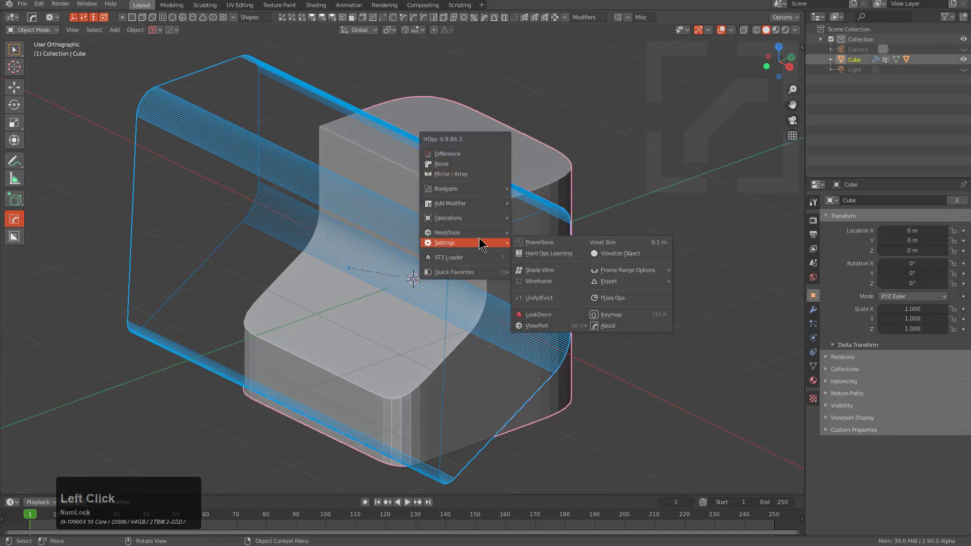
{"action": "left_click", "coordinate": [549, 295]}
{"action": "middle_click_drag", "start_coordinate": [547, 283], "coordinate": [416, 211]}
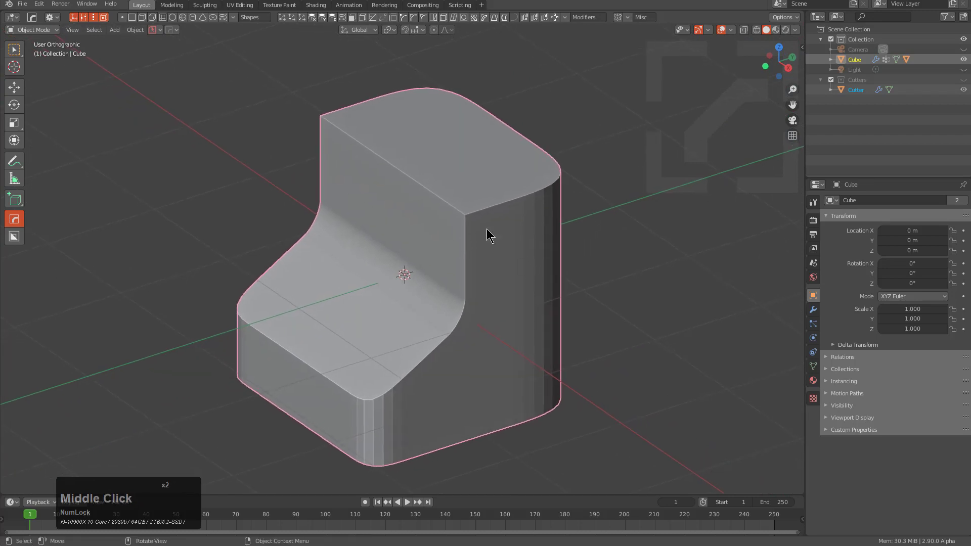
{"action": "middle_click_drag", "start_coordinate": [479, 236], "coordinate": [503, 249]}
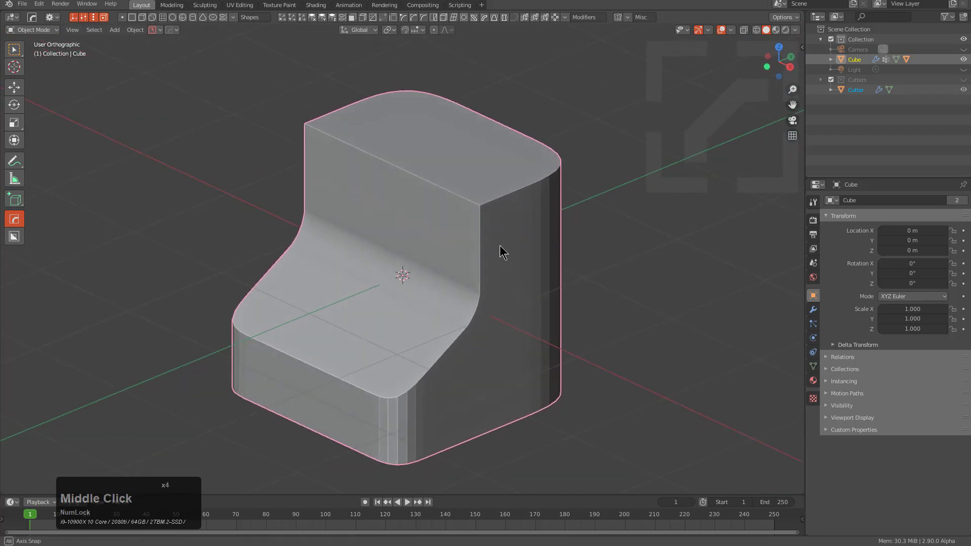
- Run Smart Apply on the cube's modifier stack and inspect the result from other angles
{"action": "key", "text": "q"}
{"action": "mouse_move", "coordinate": [499, 204]}
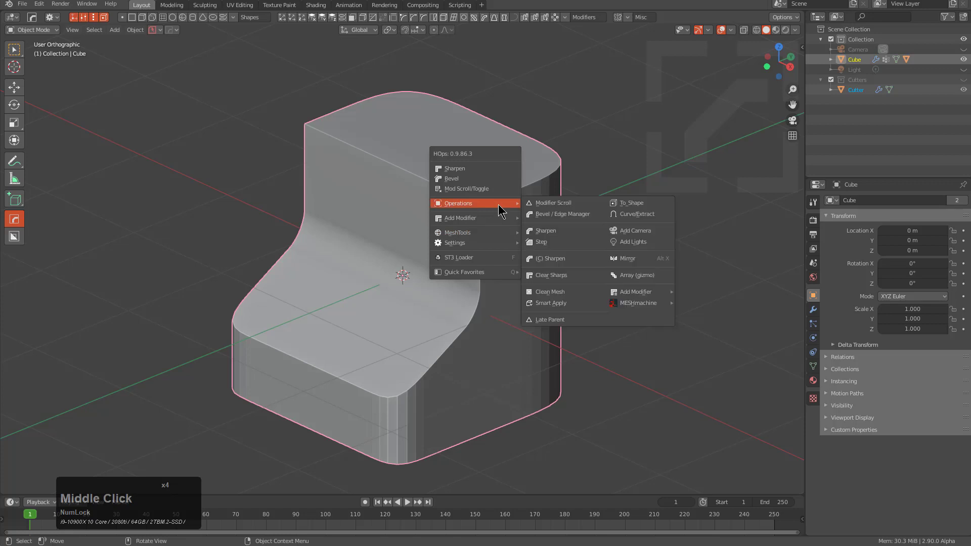
{"action": "left_click", "coordinate": [562, 304]}
{"action": "middle_click_drag", "start_coordinate": [590, 266], "coordinate": [422, 256]}
{"action": "scroll", "coordinate": [422, 255], "scroll_direction": "up", "scroll_amount": 1}
{"action": "middle_click_drag", "start_coordinate": [329, 234], "coordinate": [500, 255]}
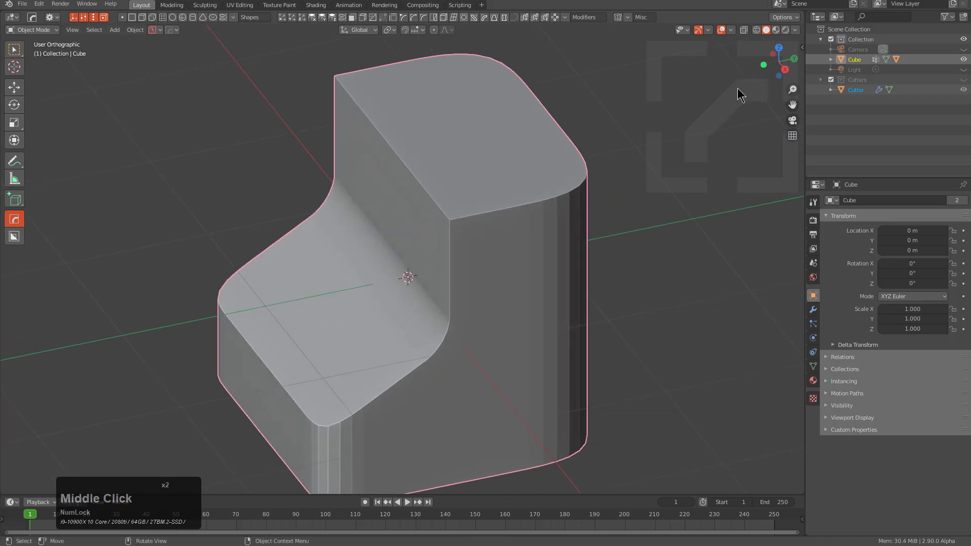
- Switch to the Blender 2.83 window, undo the cube's cut and redo it
{"action": "key", "text": "alt+Tab"}
{"action": "left_click", "coordinate": [523, 203]}
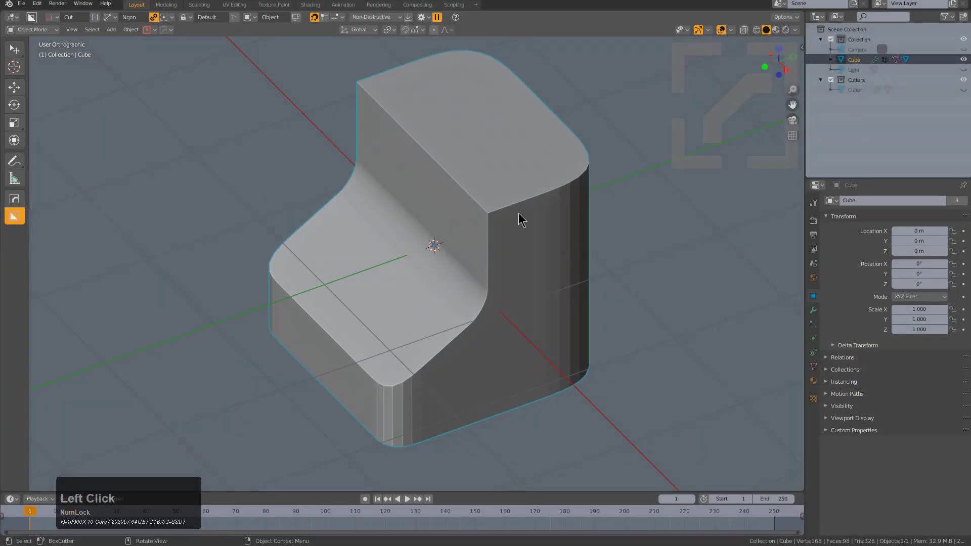
{"action": "middle_click_drag", "start_coordinate": [491, 206], "coordinate": [505, 199]}
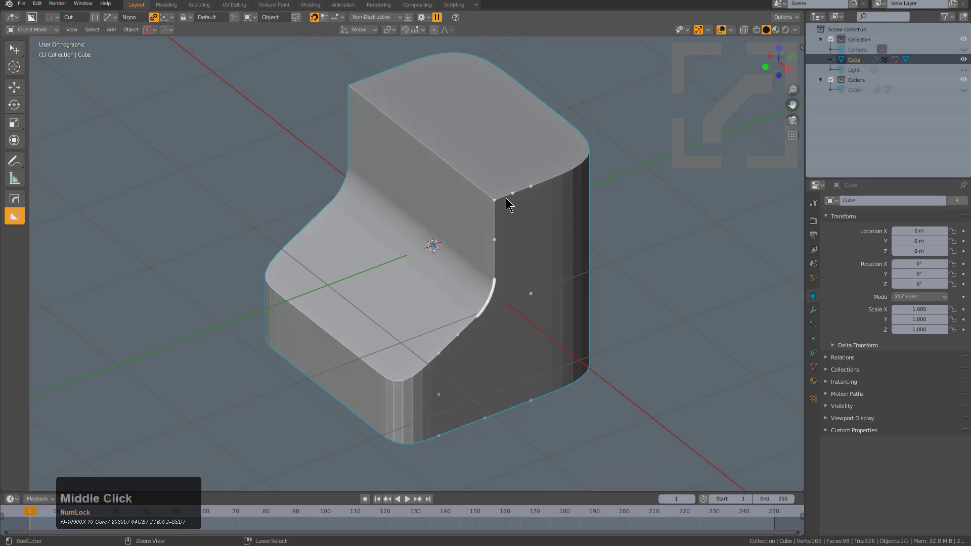
{"action": "key", "text": "ctrl+z"}
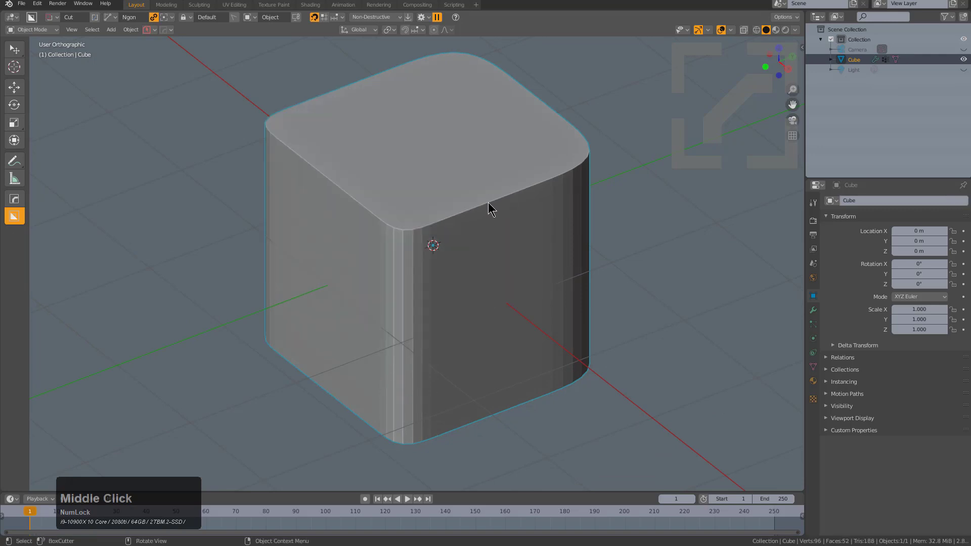
{"action": "left_click", "coordinate": [37, 4]}
{"action": "left_click", "coordinate": [56, 31]}
{"action": "scroll", "coordinate": [606, 226], "scroll_direction": "up", "scroll_amount": 2}
- Add a Hard Ops bevel to the cut cube with its default settings
{"action": "key", "text": "q"}
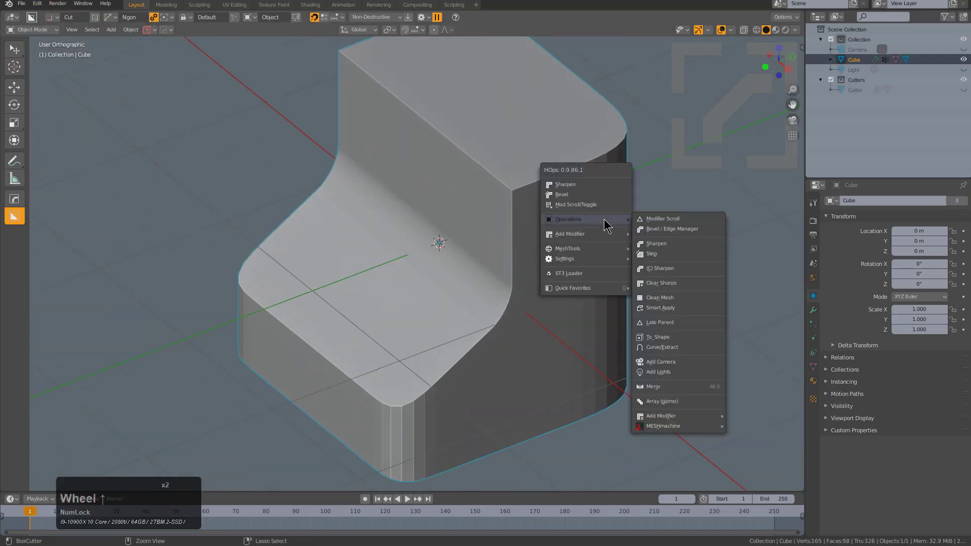
{"action": "left_click", "coordinate": [609, 197]}
{"action": "left_click", "coordinate": [576, 200]}
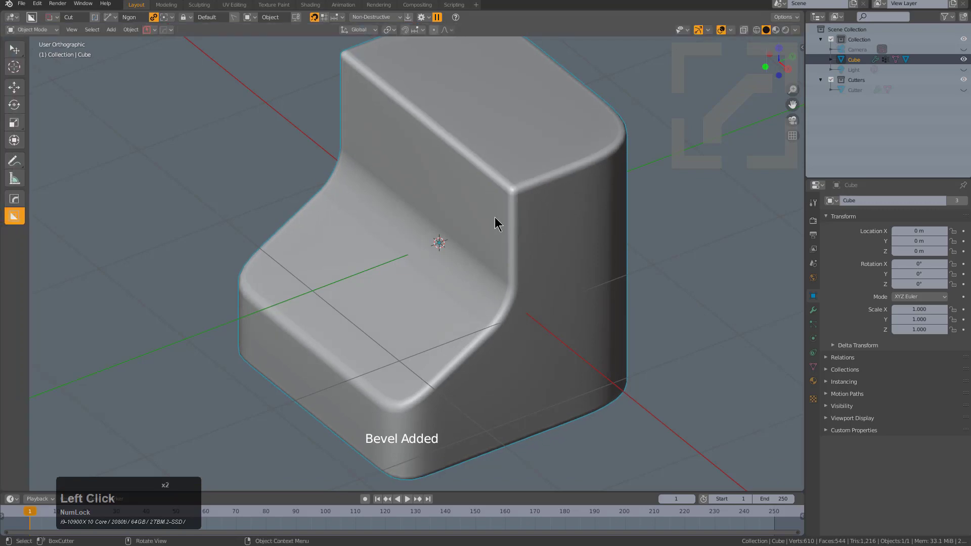
- Run Smart Apply on the beveled cube and check the resulting mesh in Edit Mode
{"action": "key", "text": "q"}
{"action": "mouse_move", "coordinate": [472, 245]}
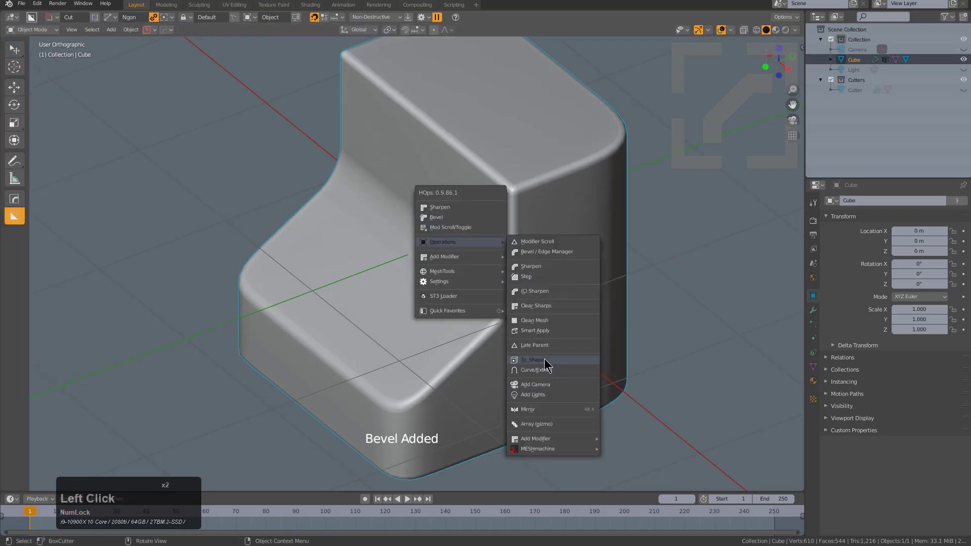
{"action": "left_click", "coordinate": [550, 338]}
{"action": "left_click", "coordinate": [550, 336]}
{"action": "key", "text": "Tab"}
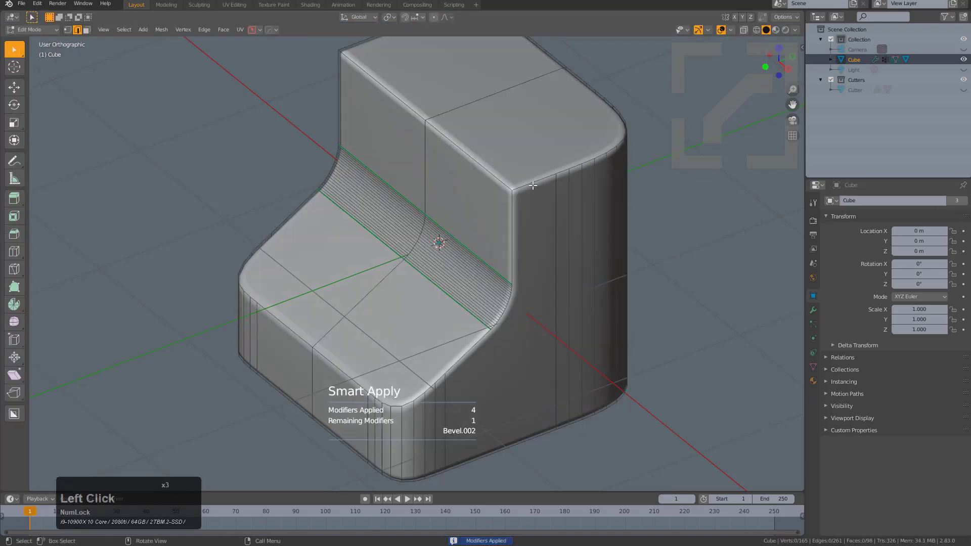
{"action": "key", "text": "Tab"}
- Check the remaining modifier on the cube with the Hard Ops bevel adjustment and inspect the beveled edges
{"action": "key", "text": "q"}
{"action": "left_click", "coordinate": [553, 169]}
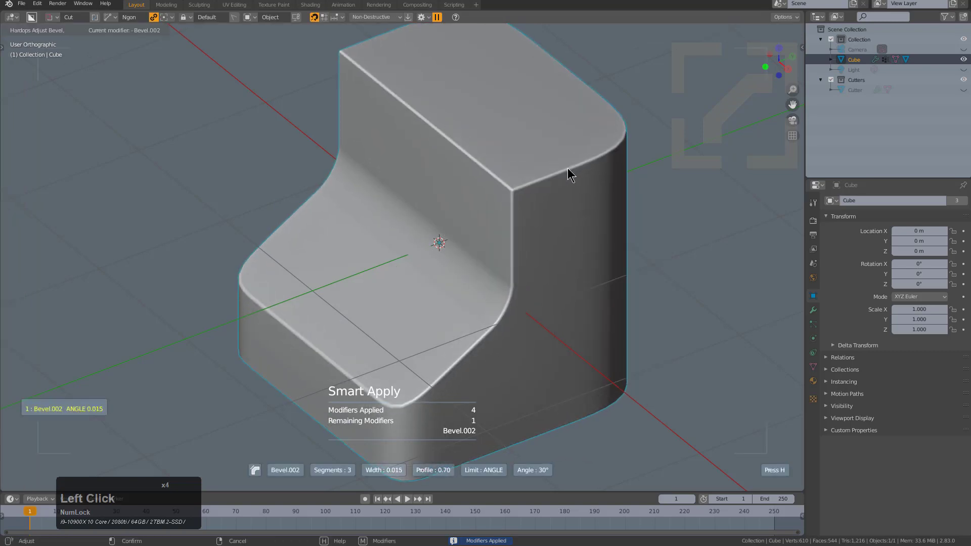
{"action": "left_click", "coordinate": [541, 164]}
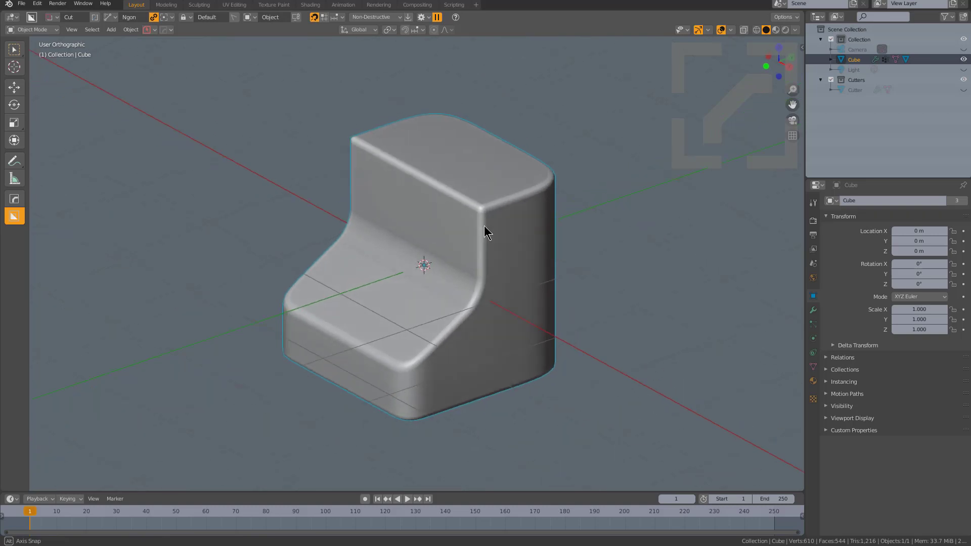
{"action": "middle_click_drag", "start_coordinate": [484, 232], "coordinate": [486, 236]}
- Resize the Hard Ops viewport logo to be larger and place it beside the navigation gizmo
{"action": "mouse_move", "coordinate": [484, 229]}
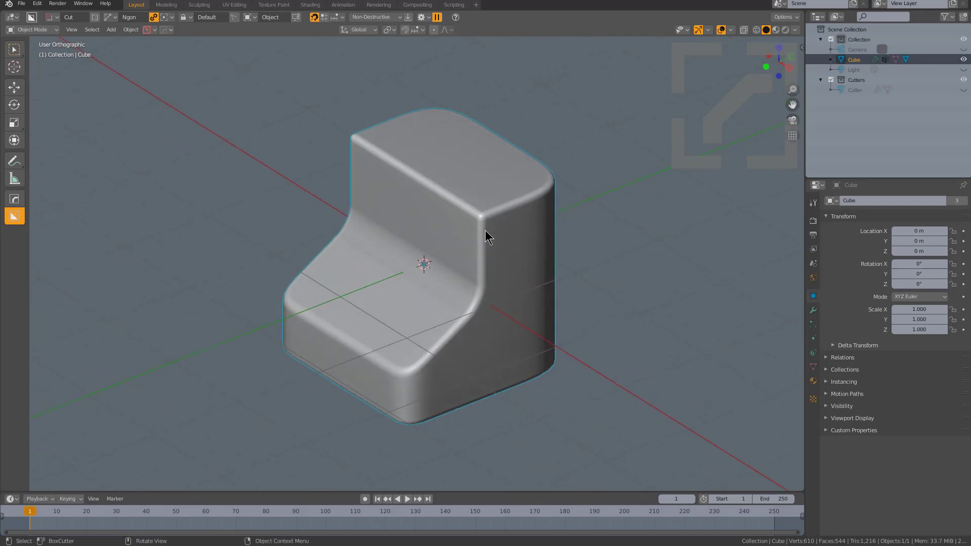
{"action": "key", "text": "ctrl+alt+shift+l"}
{"action": "mouse_move", "coordinate": [342, 317]}
{"action": "left_mouse_down"}
{"action": "mouse_move", "coordinate": [364, 403]}
{"action": "mouse_move", "coordinate": [410, 447]}
{"action": "mouse_move", "coordinate": [357, 451]}
{"action": "mouse_move", "coordinate": [427, 451]}
{"action": "mouse_move", "coordinate": [449, 444]}
{"action": "mouse_move", "coordinate": [479, 227]}
{"action": "mouse_move", "coordinate": [527, 240]}
{"action": "mouse_move", "coordinate": [592, 295]}
{"action": "mouse_move", "coordinate": [513, 349]}
{"action": "mouse_move", "coordinate": [544, 339]}
{"action": "mouse_move", "coordinate": [602, 278]}
{"action": "mouse_move", "coordinate": [568, 288]}
{"action": "mouse_move", "coordinate": [583, 301]}
{"action": "mouse_move", "coordinate": [469, 349]}
{"action": "mouse_move", "coordinate": [503, 363]}
{"action": "left_mouse_up"}
{"action": "scroll", "coordinate": [502, 363], "scroll_direction": "up", "scroll_amount": 4}
{"action": "scroll", "coordinate": [513, 356], "scroll_direction": "up", "scroll_amount": 9}
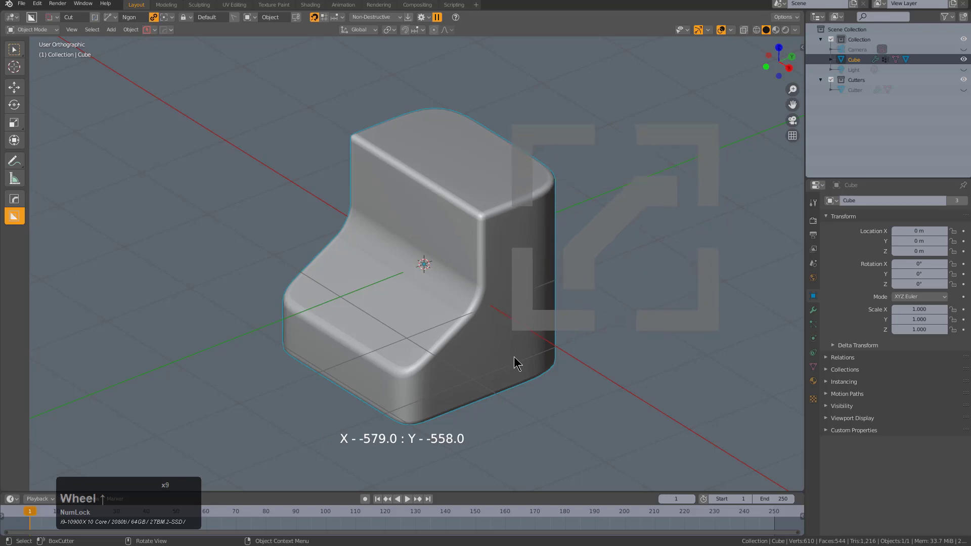
{"action": "scroll", "coordinate": [510, 345], "scroll_direction": "down", "scroll_amount": 7}
{"action": "mouse_move", "coordinate": [555, 305]}
{"action": "left_mouse_down"}
{"action": "mouse_move", "coordinate": [587, 254]}
{"action": "mouse_move", "coordinate": [616, 249]}
{"action": "left_mouse_up"}
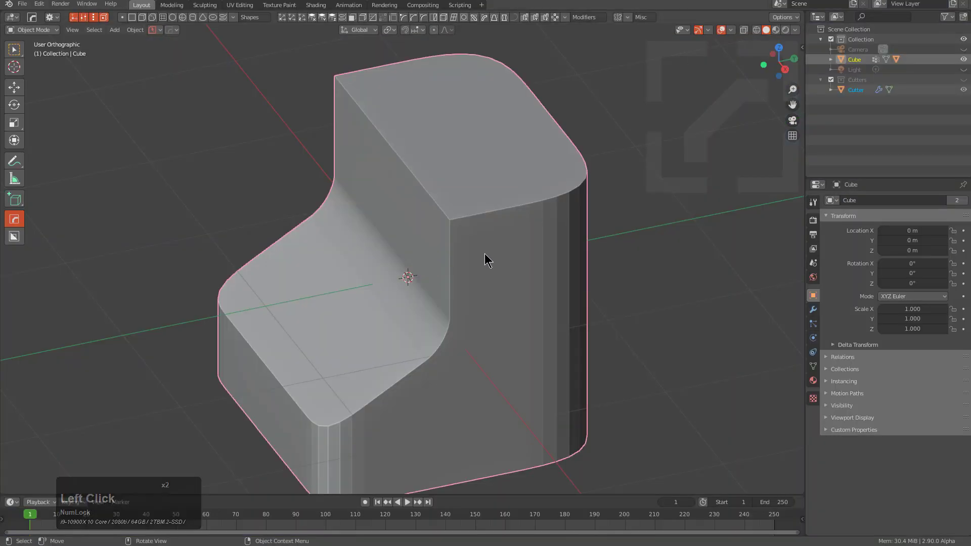
- Switch to the Blender 2.90 Alpha window, start the Hard Ops logo adjustment and enlarge the logo
{"action": "scroll", "coordinate": [511, 253], "scroll_direction": "down", "scroll_amount": 2}
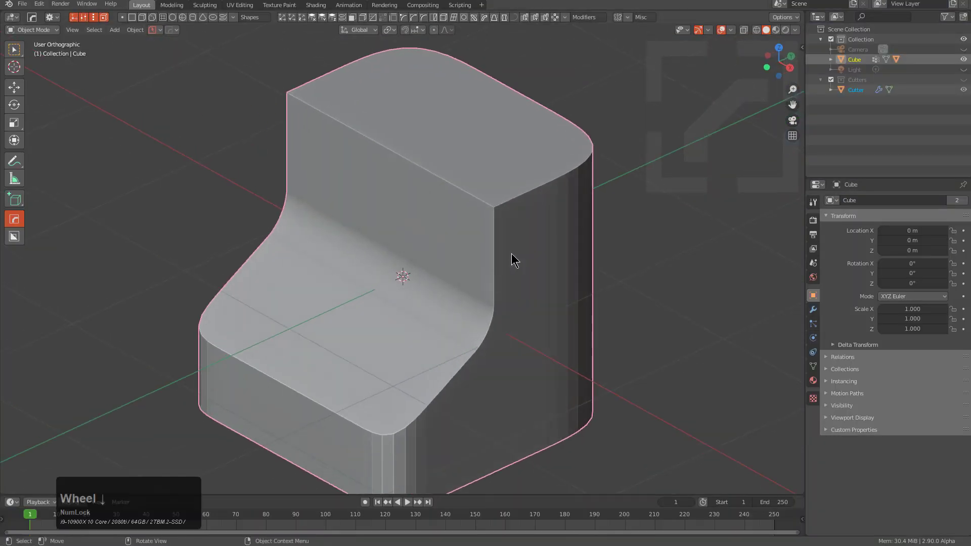
{"action": "middle_click_drag", "start_coordinate": [511, 251], "coordinate": [507, 256]}
{"action": "scroll", "coordinate": [507, 253], "scroll_direction": "down", "scroll_amount": 1}
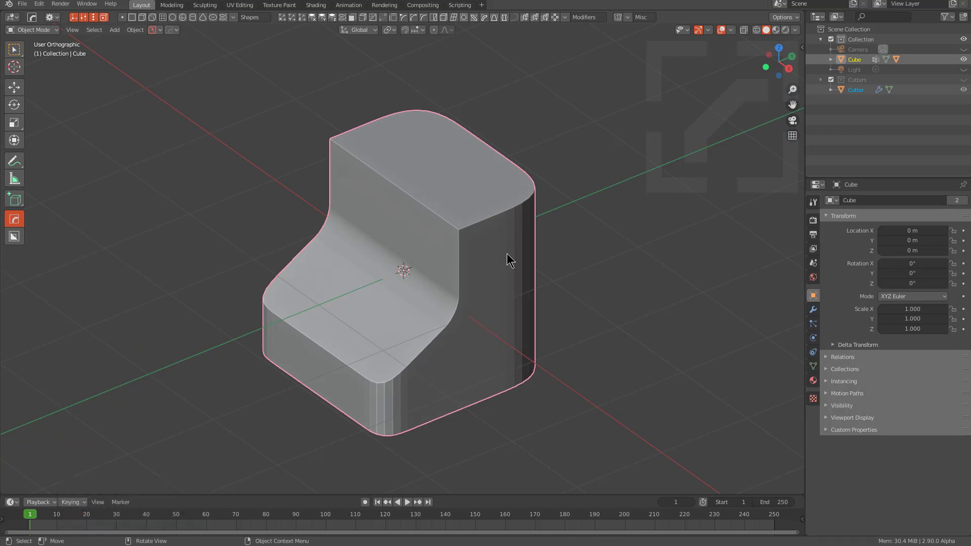
{"action": "key", "text": "ctrl"}
{"action": "key", "text": "ctrl+alt+shift+l"}
{"action": "scroll", "coordinate": [514, 282], "scroll_direction": "up", "scroll_amount": 4}
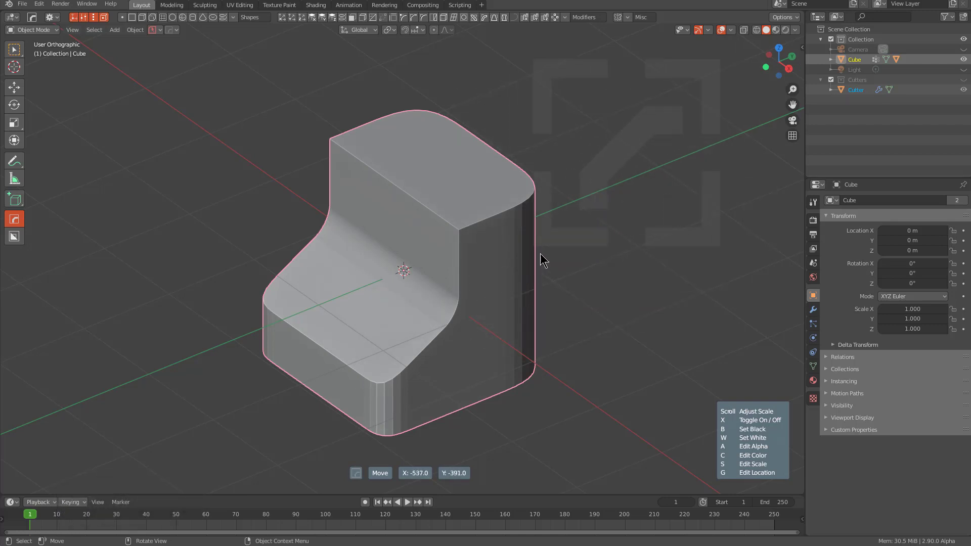
- Tint the logo a muted red and move it next to the navigation gizmo, at about X -372, Y -346
{"action": "key", "text": "c"}
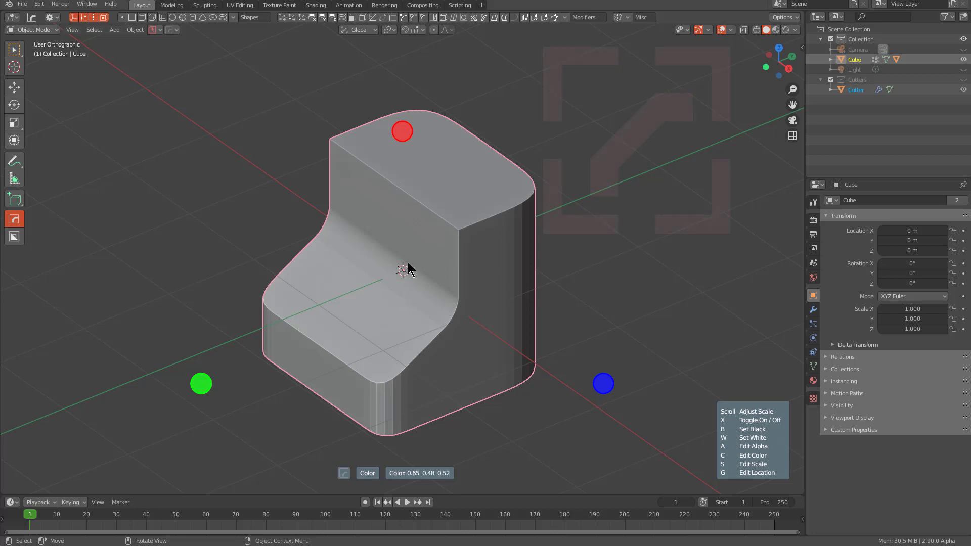
{"action": "mouse_move", "coordinate": [399, 240]}
{"action": "mouse_move", "coordinate": [451, 294]}
{"action": "key", "text": "g"}
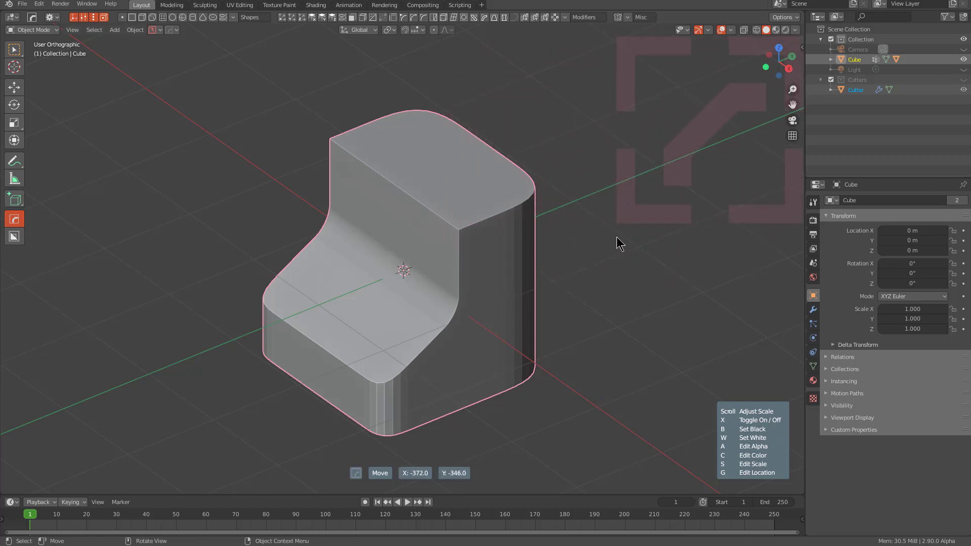
{"action": "left_click", "coordinate": [611, 238]}
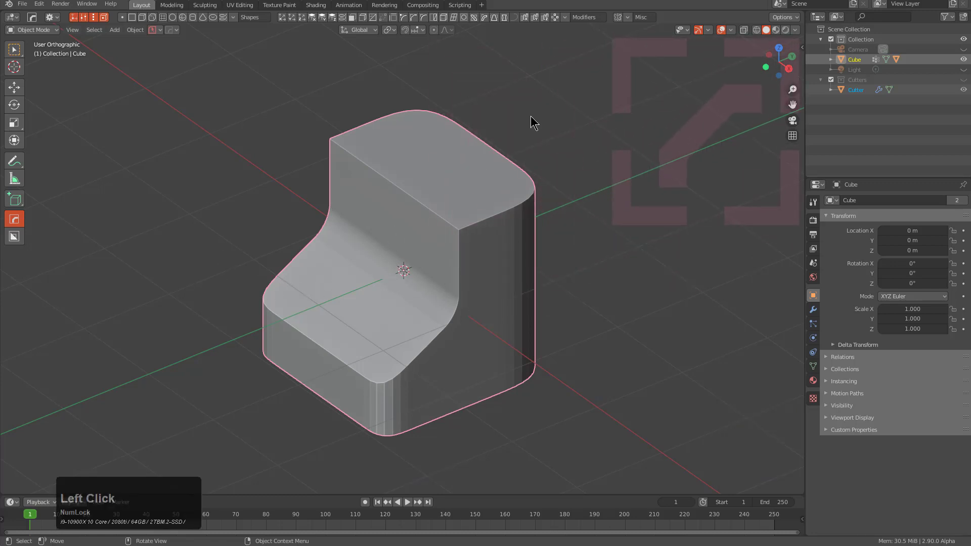